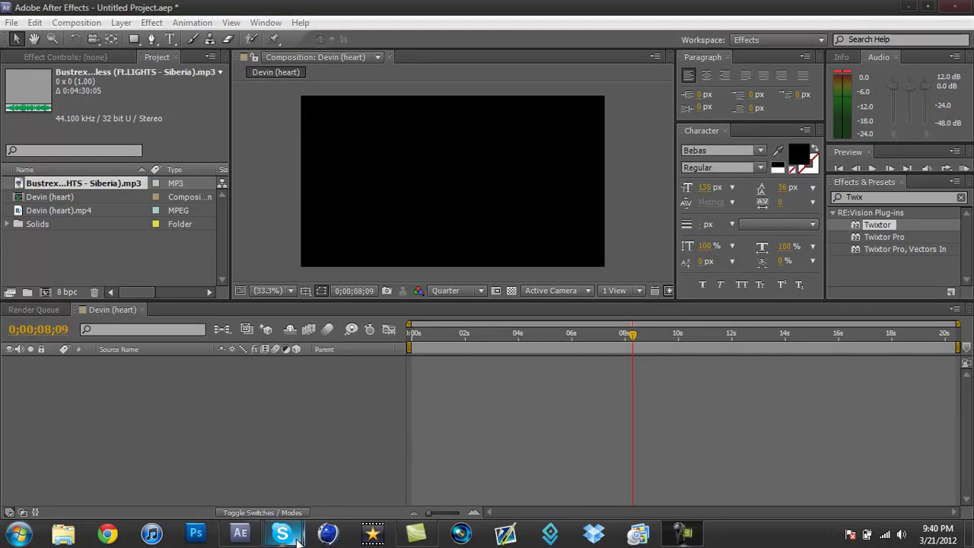
pyautogui.moveTo(300, 537)
pyautogui.click(365, 449)
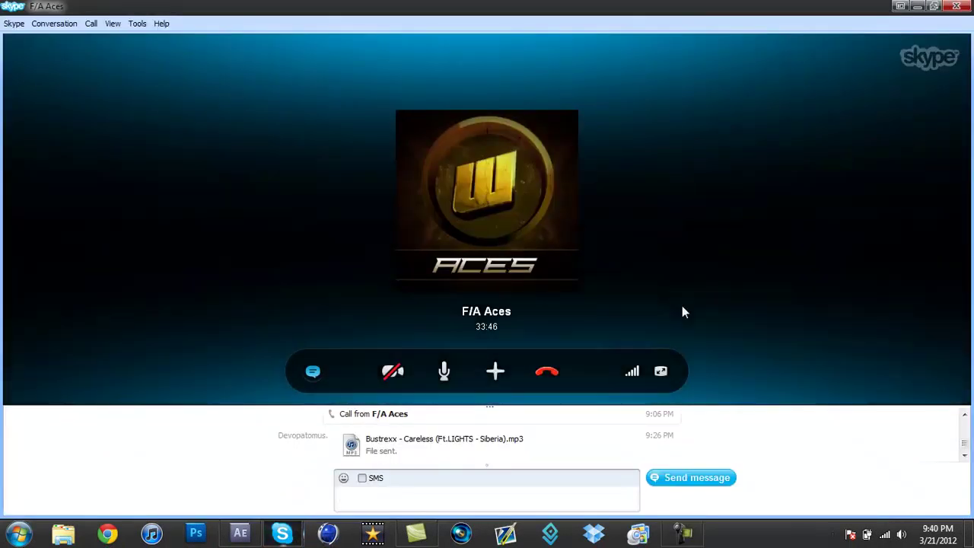
pyautogui.hotkey('alt', 'Tab')
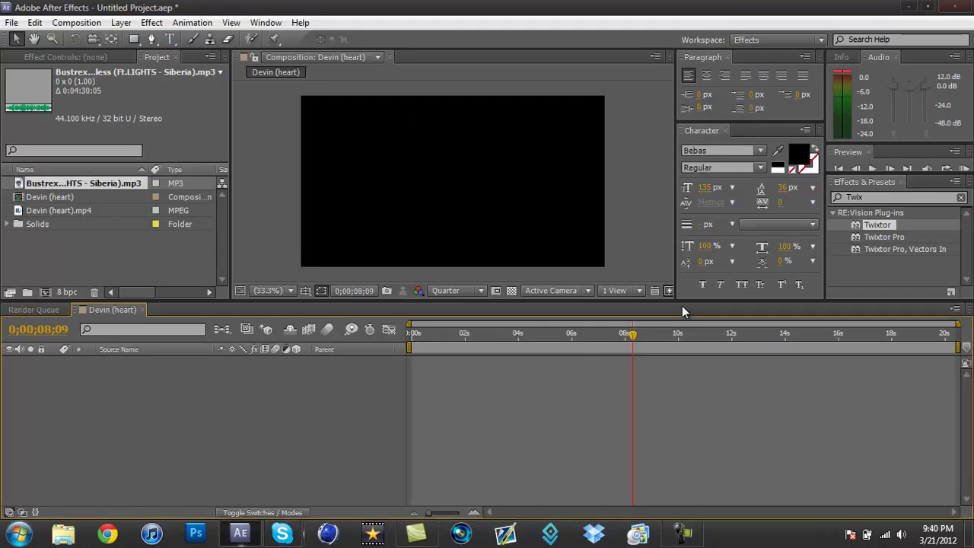
# Add the gameplay MP4 and the Bustrexx MP3 song beneath it to the composition, with the current time at the start
pyautogui.press('Home')
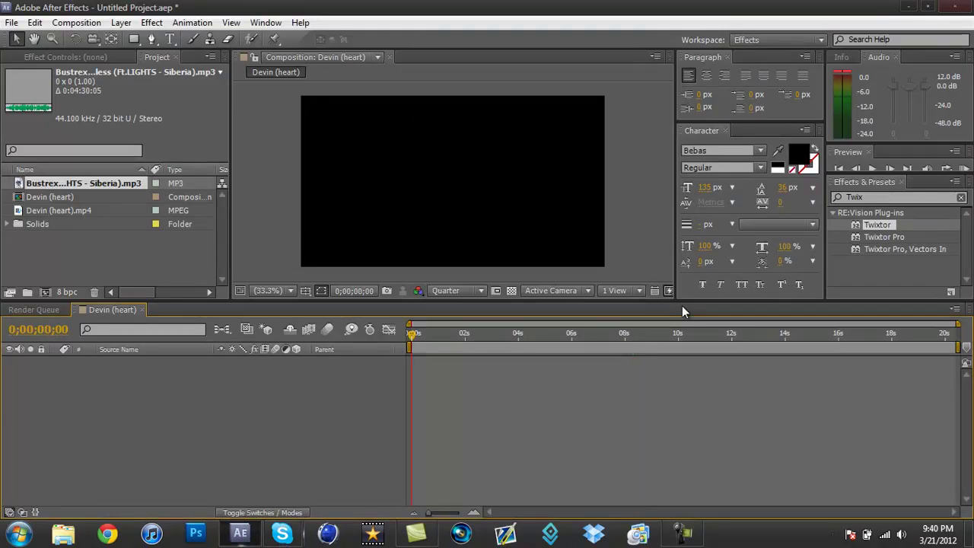
pyautogui.hotkey('ctrl', 'shift', 'a')
pyautogui.press('Down')
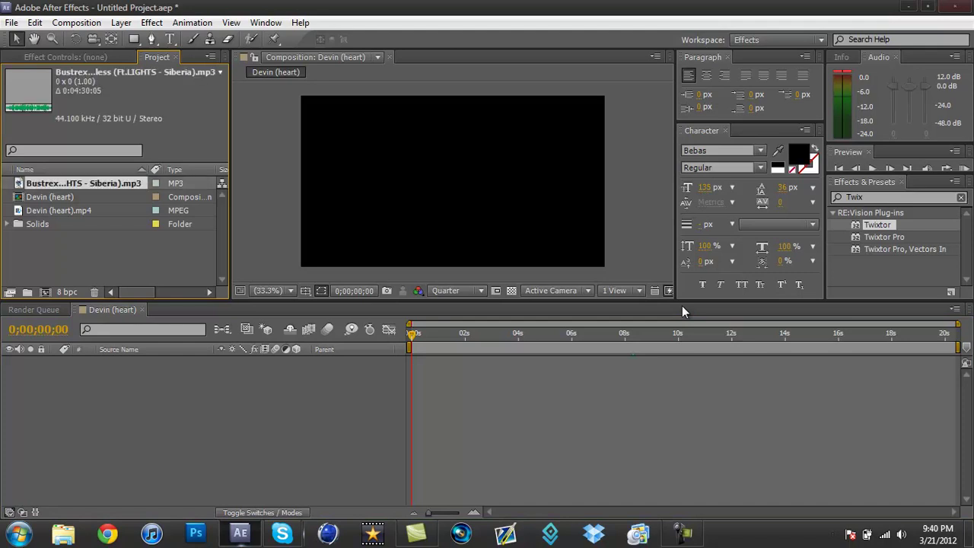
pyautogui.hotkey('shift', 'Down')
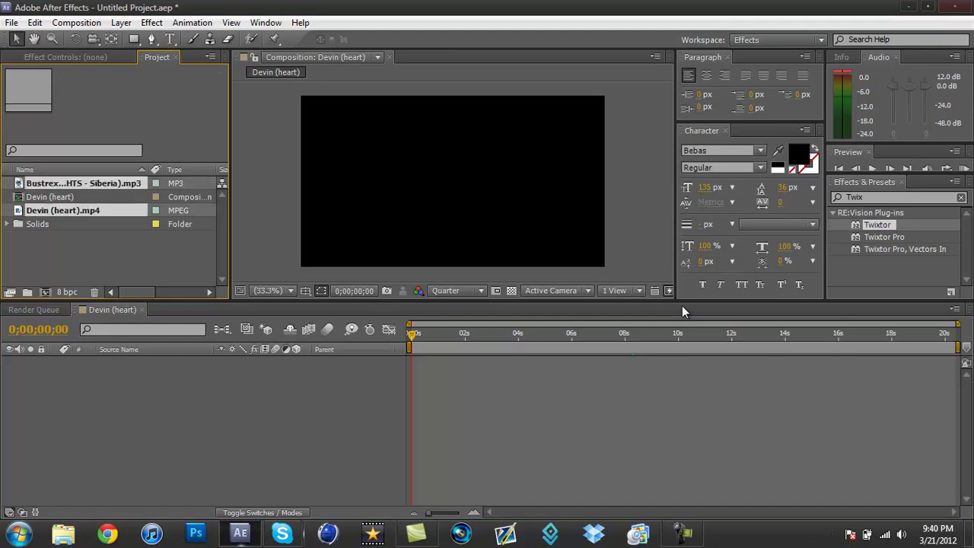
pyautogui.hotkey('ctrl', 'shift', 'a')
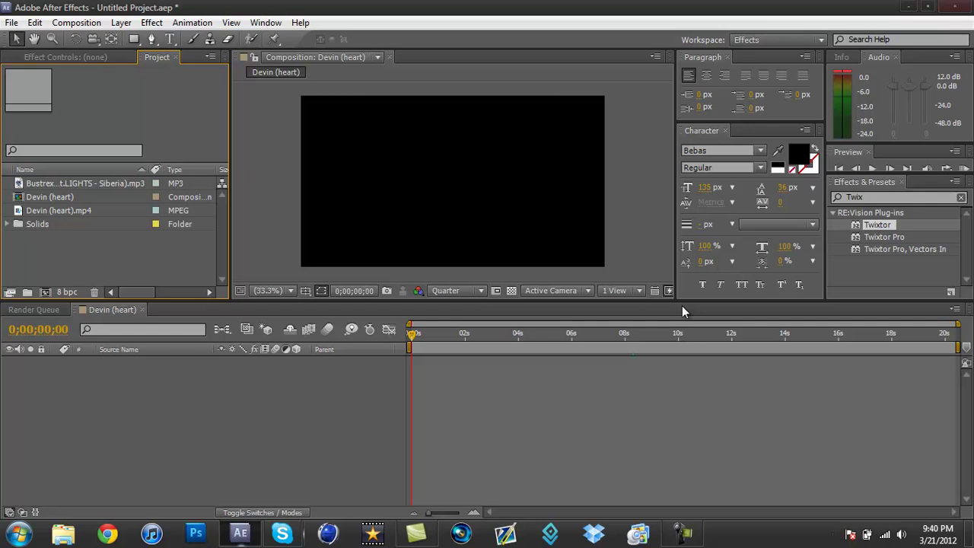
pyautogui.moveTo(61, 210); pyautogui.dragTo(134, 378)
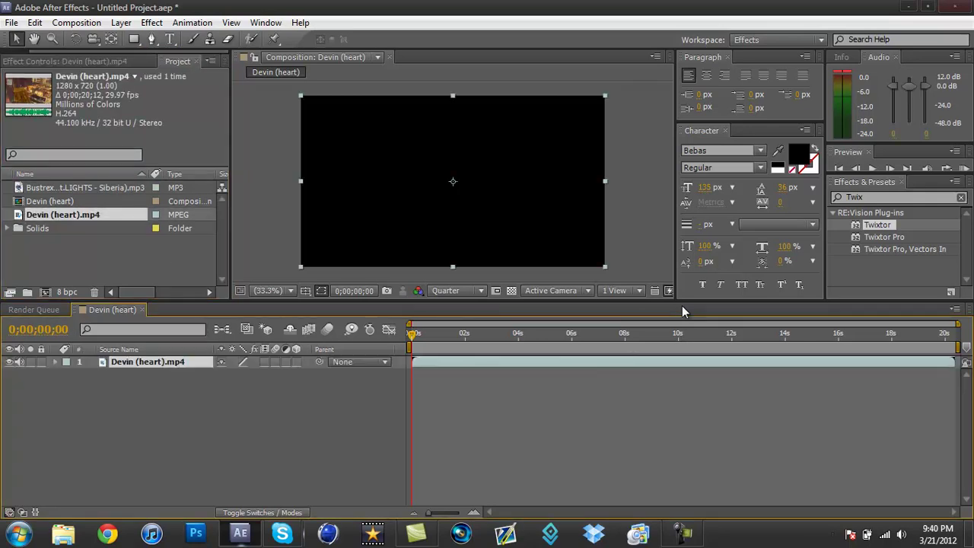
pyautogui.click(84, 185)
pyautogui.hotkey('ctrl', '/')
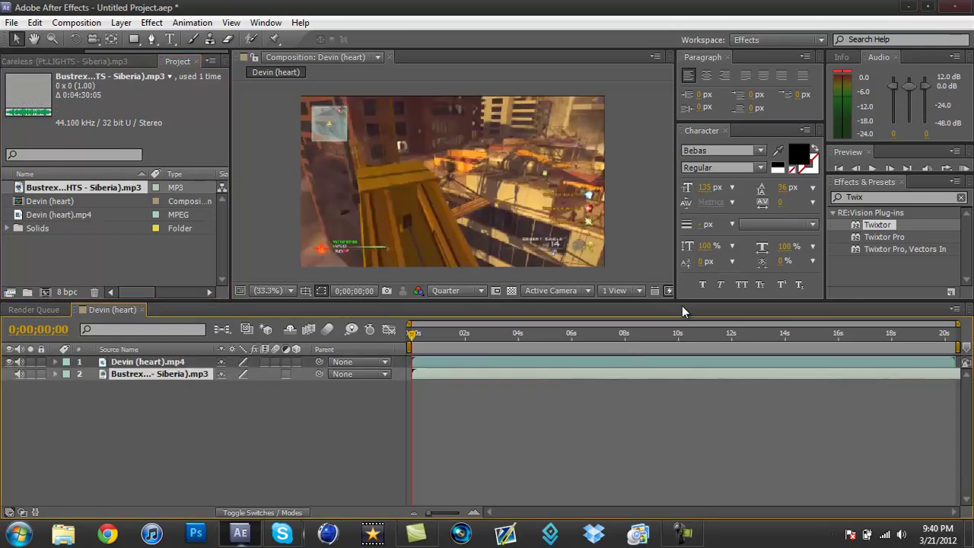
pyautogui.hotkey('ctrl', 'shift', 'a')
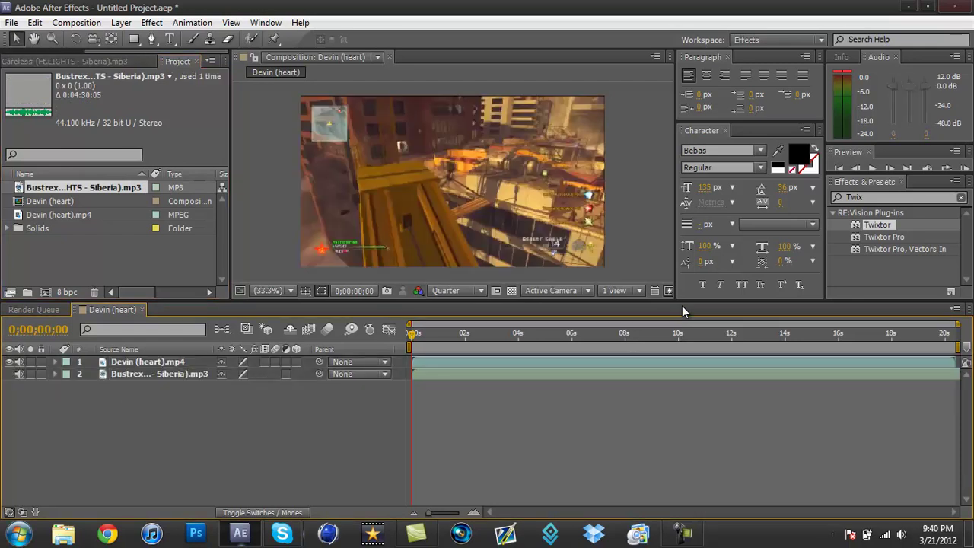
# Display the audio waveform of the gameplay clip layer
pyautogui.hotkey('ctrl', 'Down')
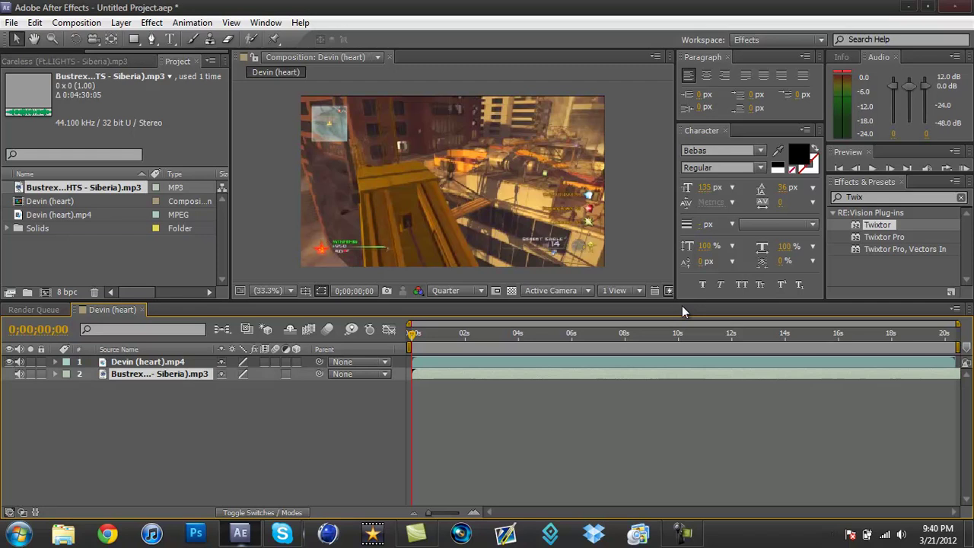
pyautogui.hotkey('ctrl', 'Up')
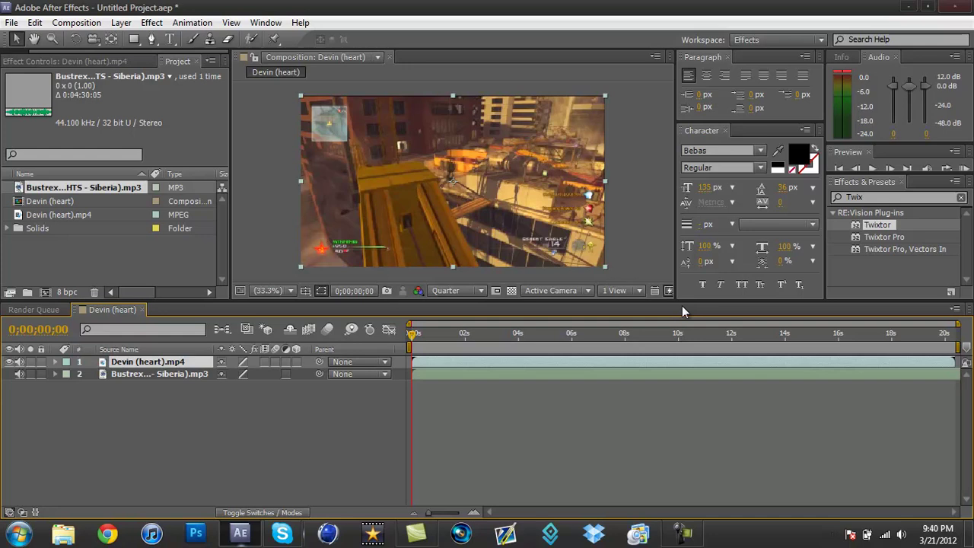
pyautogui.press('l')
pyautogui.press('l')
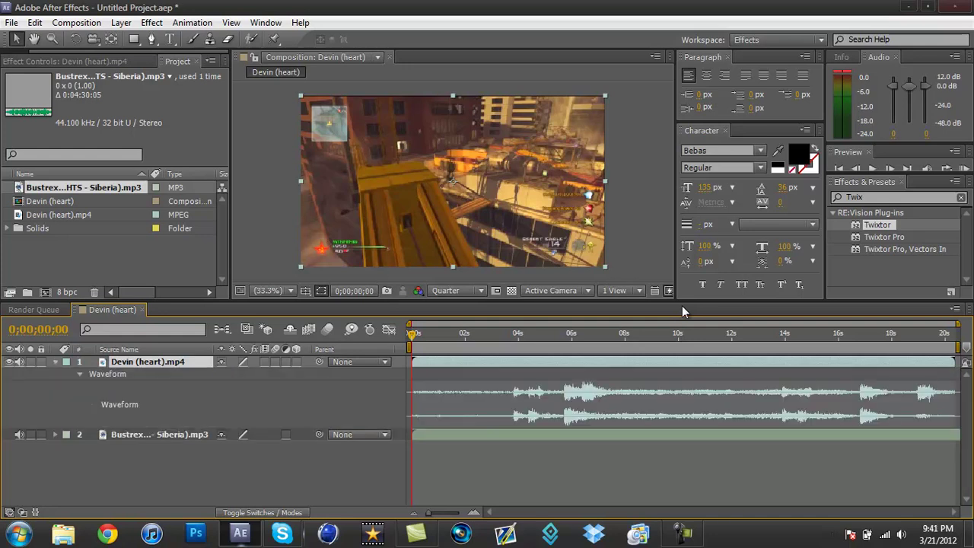
# Play to the gunshot, place a marker on the gameplay clip layer at 0;00;05;23, and collapse the layer
pyautogui.press('space')
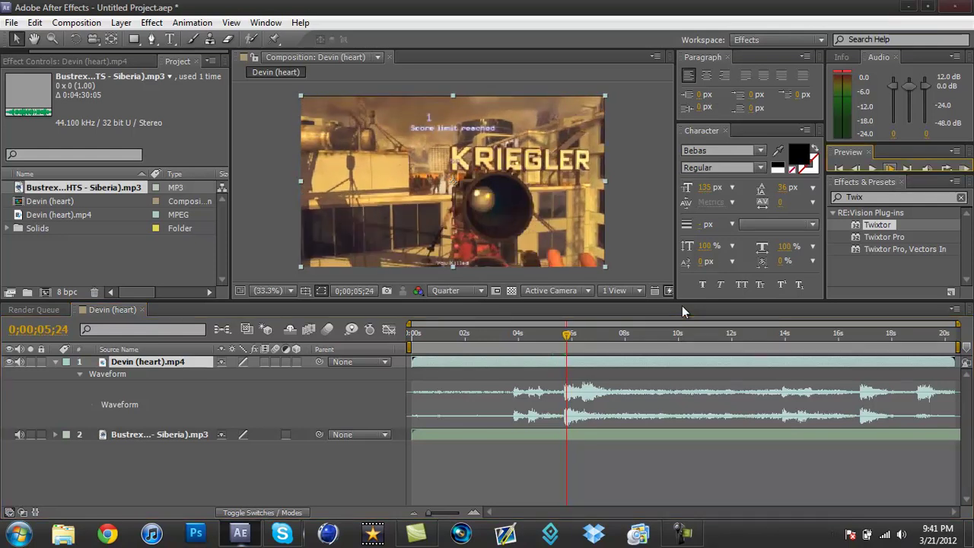
pyautogui.press('pageup')
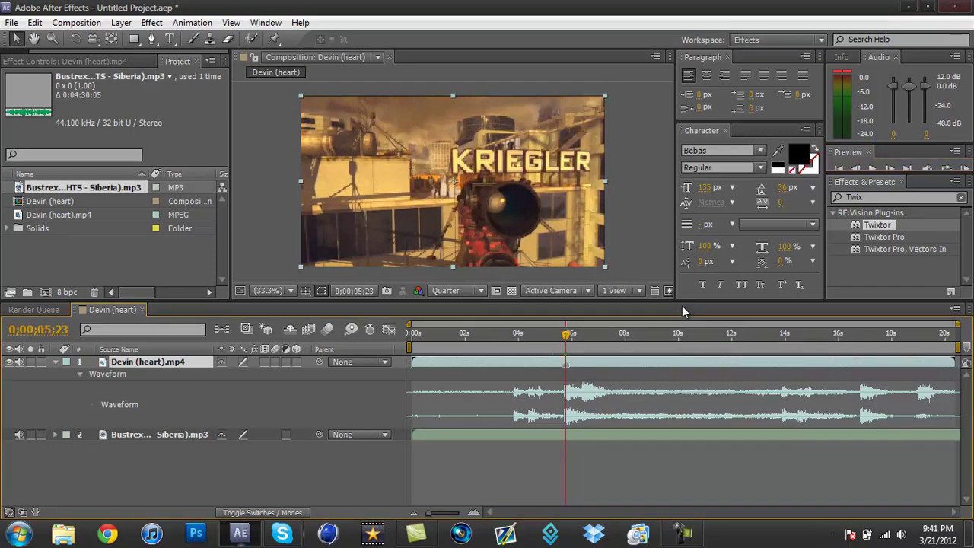
pyautogui.press('u')
pyautogui.press('F2')
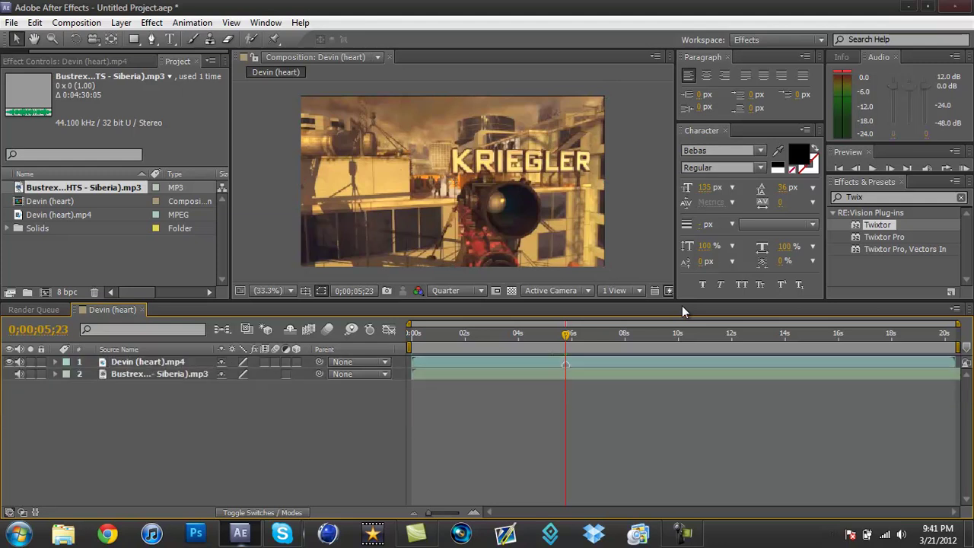
# Display the song layer's waveform and place a marker on it where the beat drops, at 0;00;08;14
pyautogui.press('2')
pyautogui.press('l')
pyautogui.press('l')
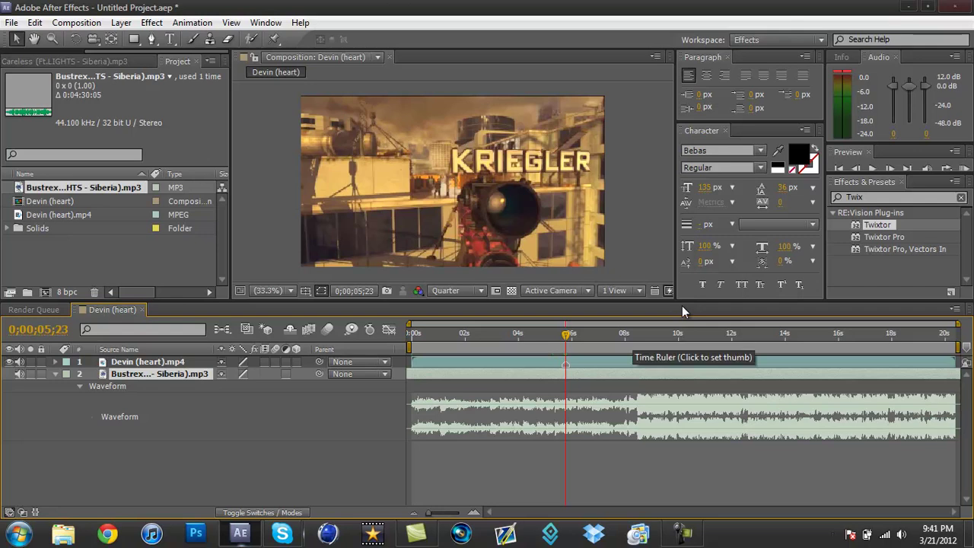
pyautogui.click(638, 334)
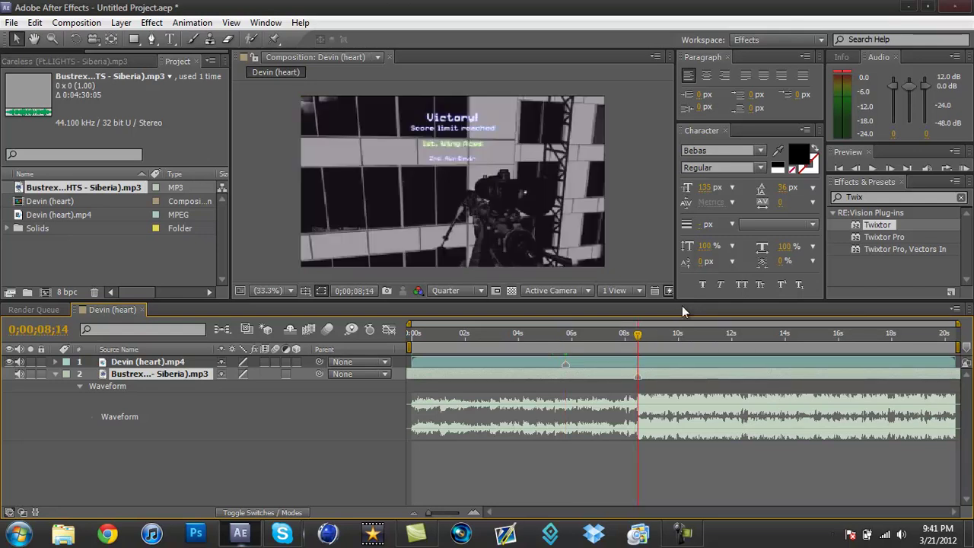
# Shift the song layer about 1.6 seconds earlier, collapse its waveform, and set the current time to 0;00;05;23
pyautogui.moveTo(619, 373); pyautogui.dragTo(596, 374)
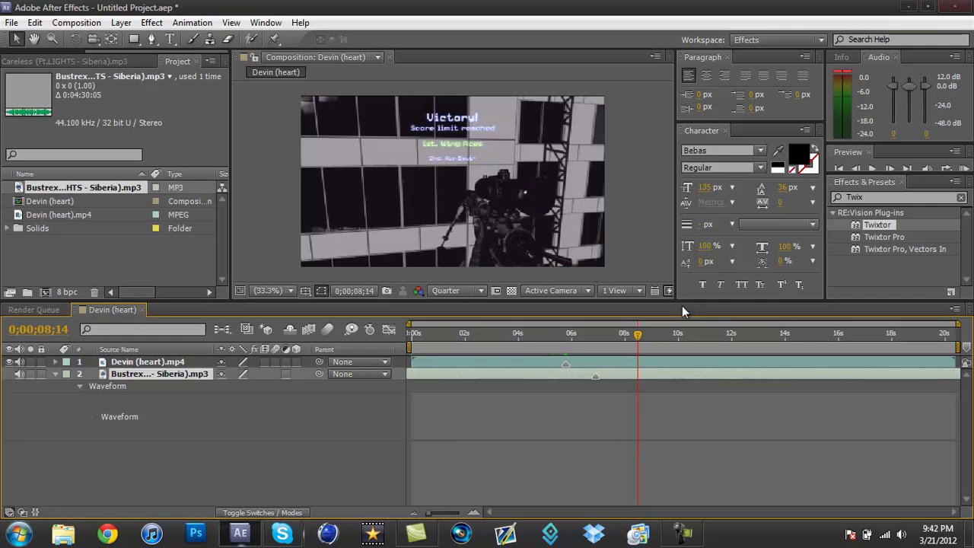
pyautogui.click(566, 334)
pyautogui.press('pageup')
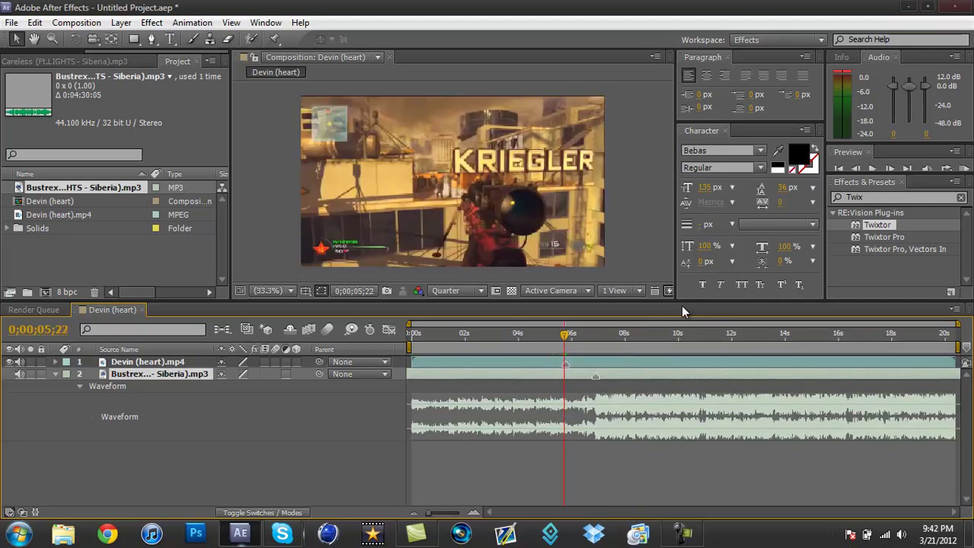
pyautogui.press('l')
pyautogui.press('l')
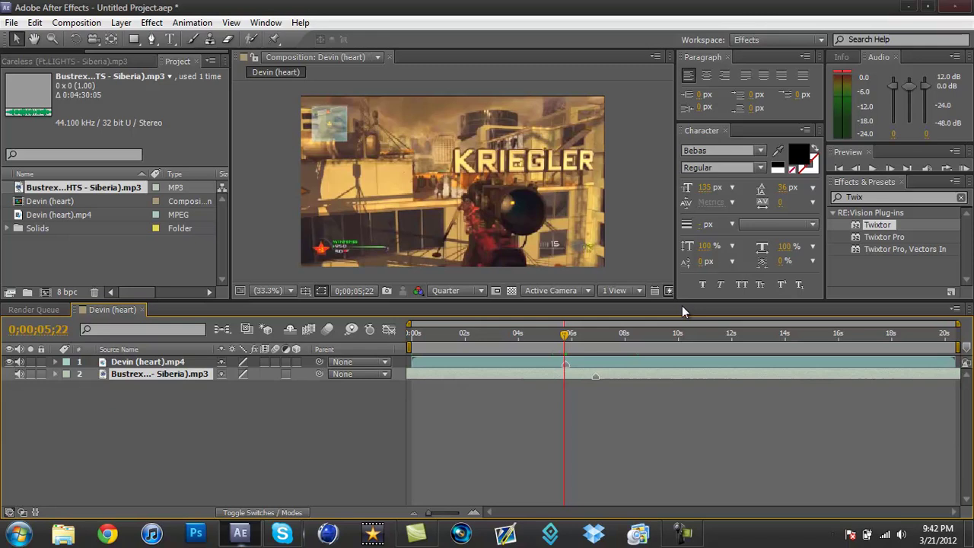
pyautogui.press('pagedown')
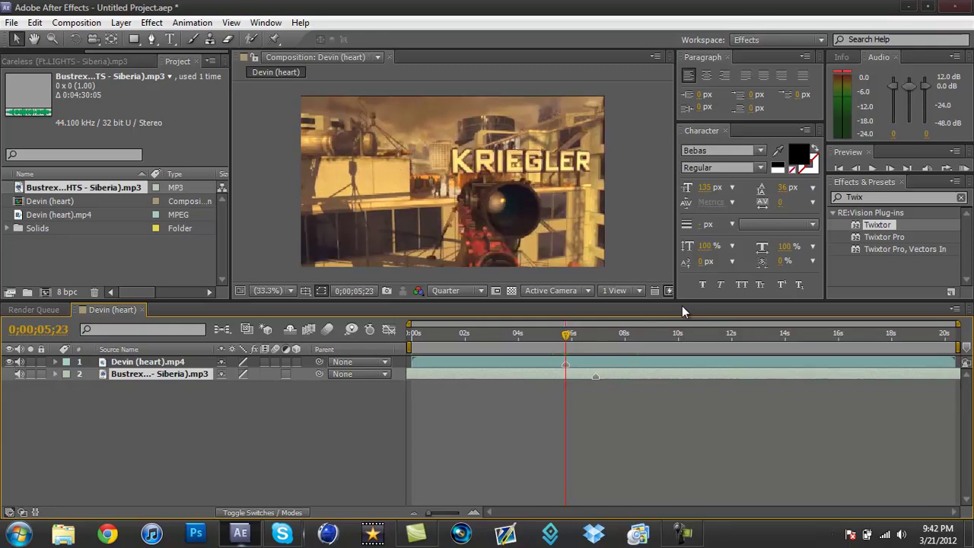
# Nudge the song layer earlier until its marker lines up with the gameplay clip's marker at 0;00;05;23
pyautogui.hotkey('alt', 'shift', 'pageup')
pyautogui.hotkey('alt', 'shift', 'pageup')
pyautogui.hotkey('alt', 'shift', 'pageup')
pyautogui.hotkey('alt', 'pageup')
pyautogui.hotkey('alt', 'pageup')
pyautogui.hotkey('alt', 'pageup')
pyautogui.hotkey('alt', 'pageup')
# Set the work area to start at about 4.6 seconds and RAM preview the sync of the gunshot with the beat
pyautogui.moveTo(409, 347); pyautogui.dragTo(533, 347)
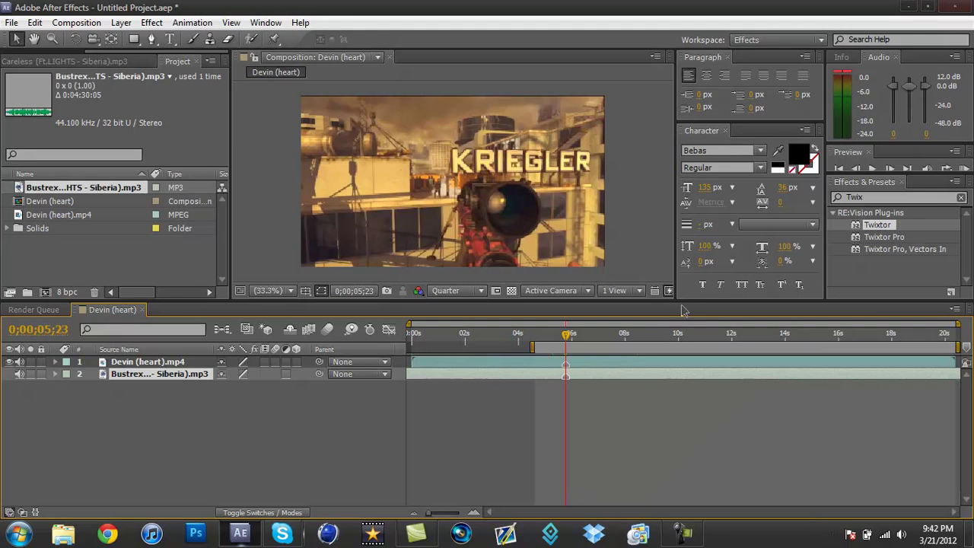
pyautogui.press('KP_0')
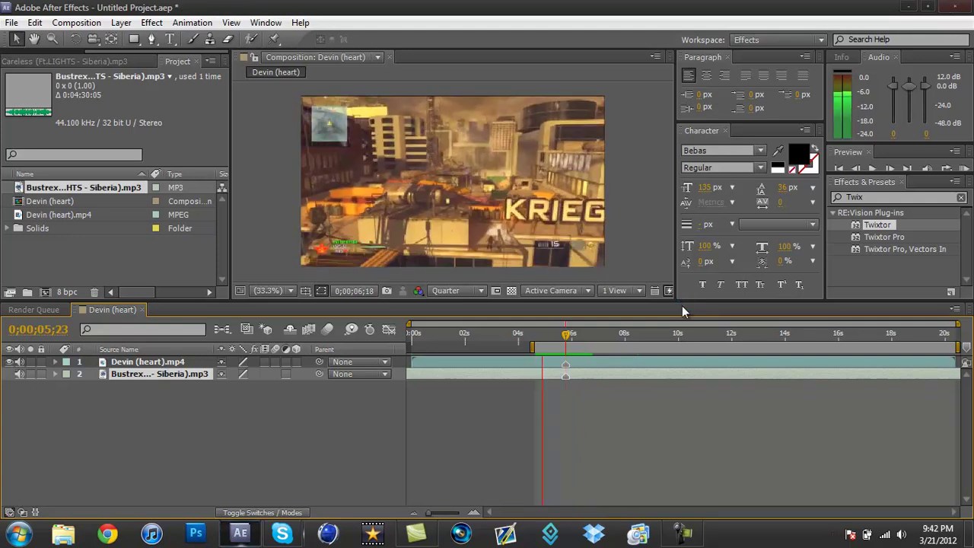
pyautogui.press('space')
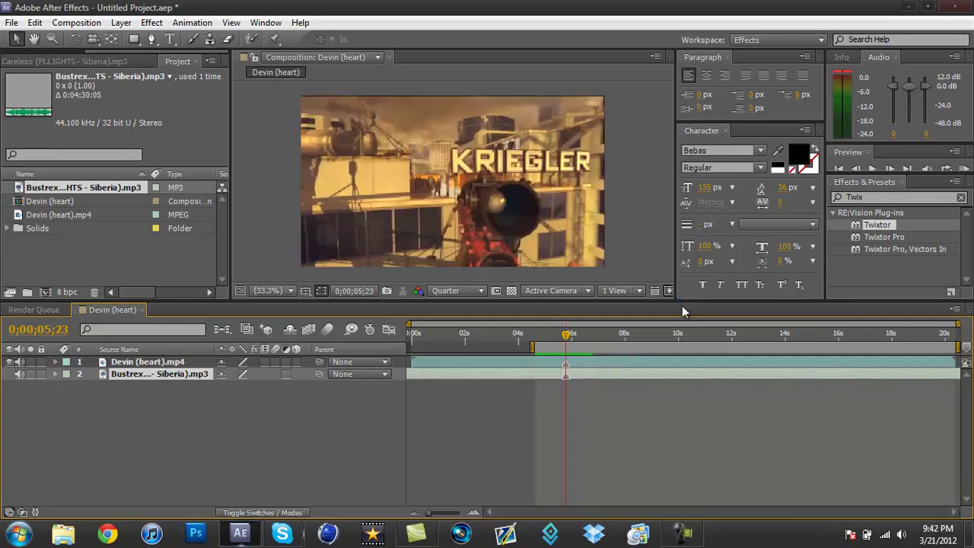
# Mute the audio of the gameplay clip layer and clear the selection of project items
pyautogui.press('2')
pyautogui.click(129, 252)
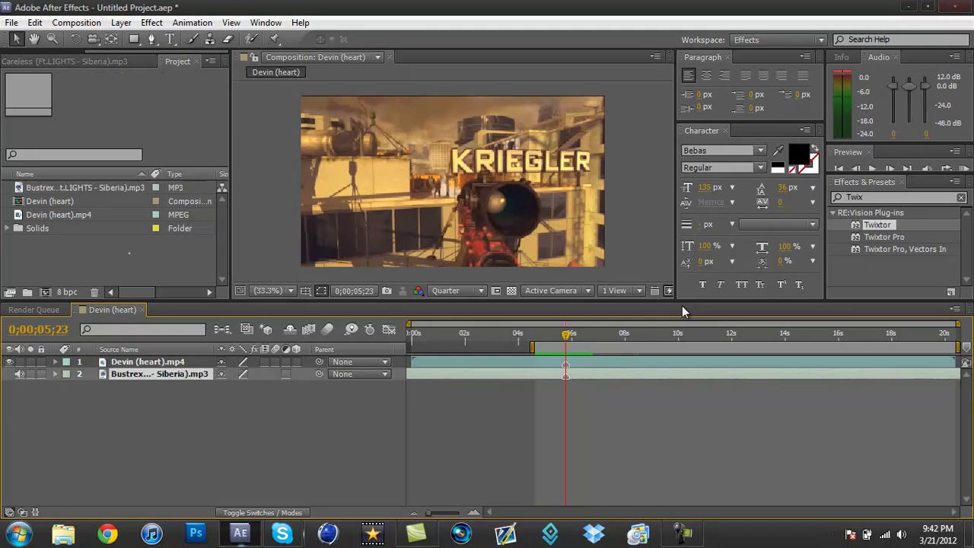
# Start a file import and browse to the Call of Duty Gun Sounds folder inside Editing Pack's Sound FX folder
pyautogui.hotkey('alt', 'f')
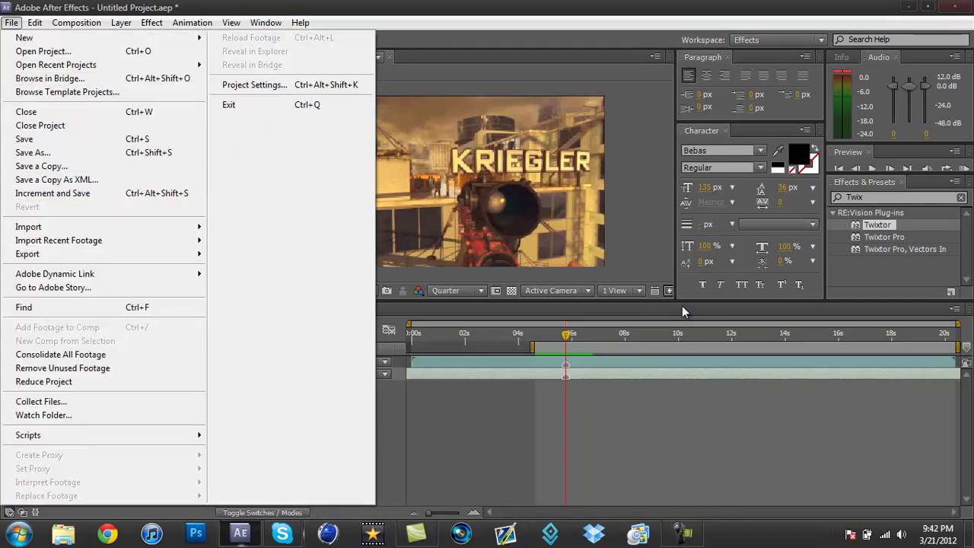
pyautogui.press('i')
pyautogui.press('Return')
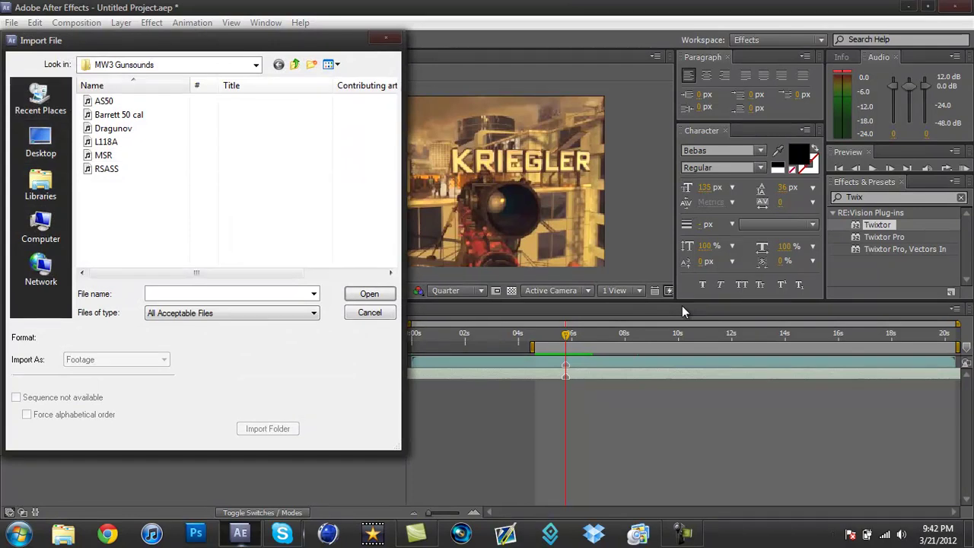
pyautogui.press('BackSpace')
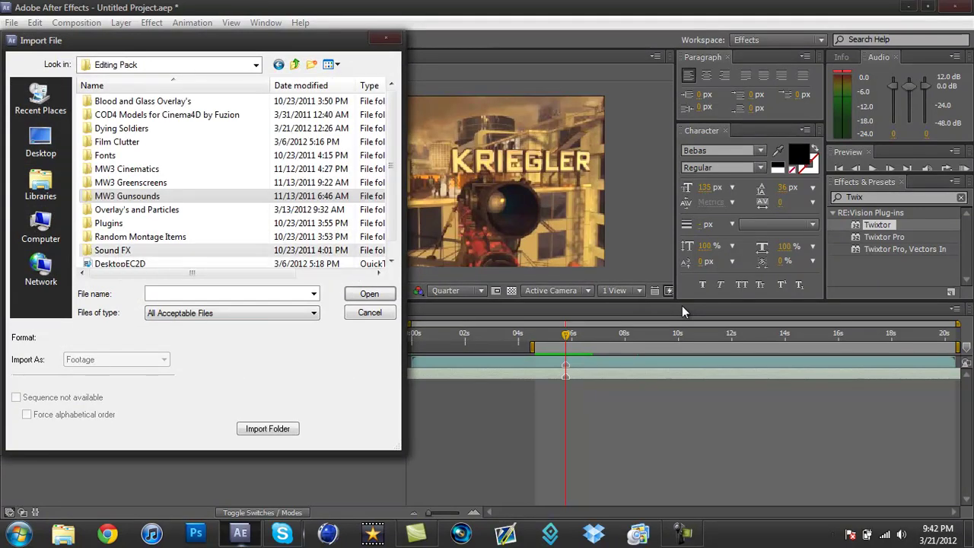
pyautogui.press('s')
pyautogui.press('Return')
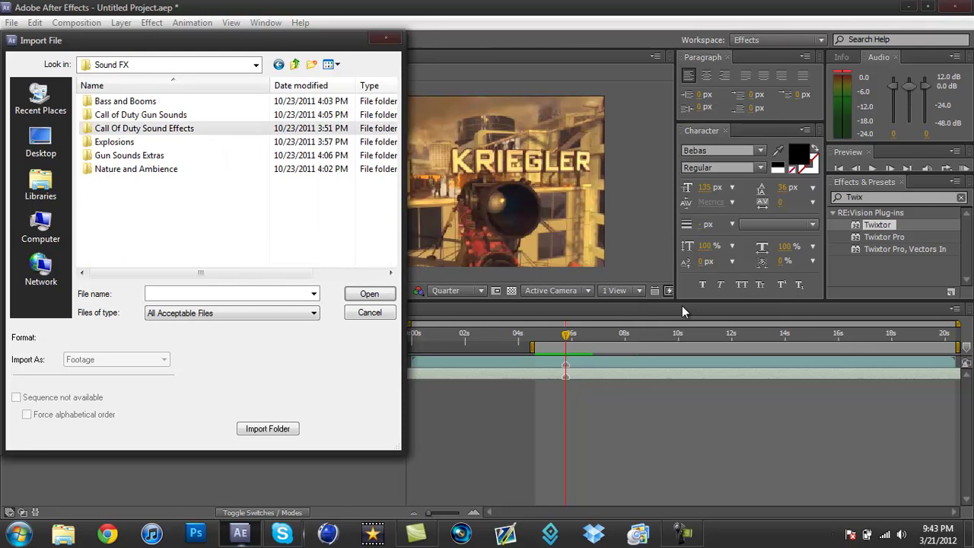
pyautogui.press('Up')
pyautogui.press('Return')
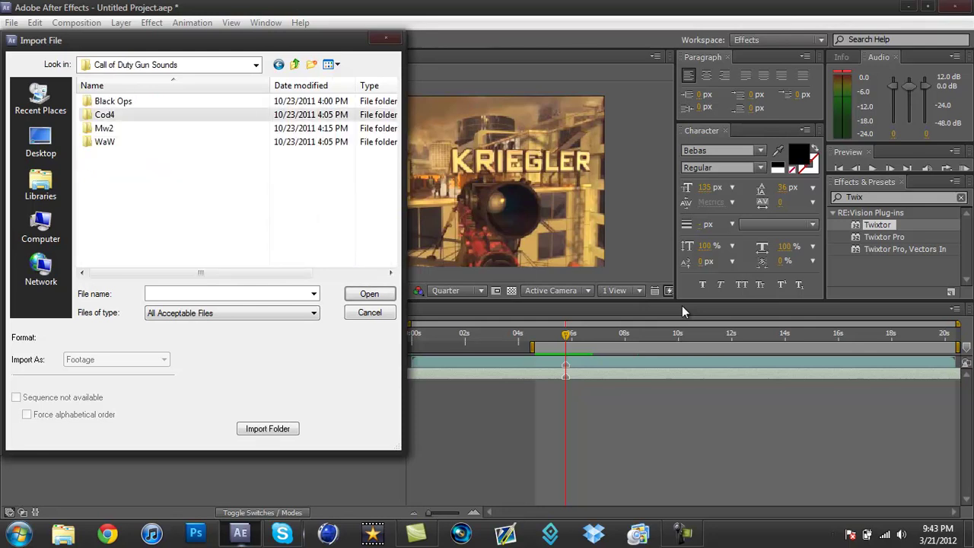
# Import the intervention MP3 gun sound from the Mw2 folder
pyautogui.press('Down')
pyautogui.press('Down')
pyautogui.press('Down')
pyautogui.press('Return')
pyautogui.press('Down')
pyautogui.press('Down')
pyautogui.press('Down')
pyautogui.press('Down')
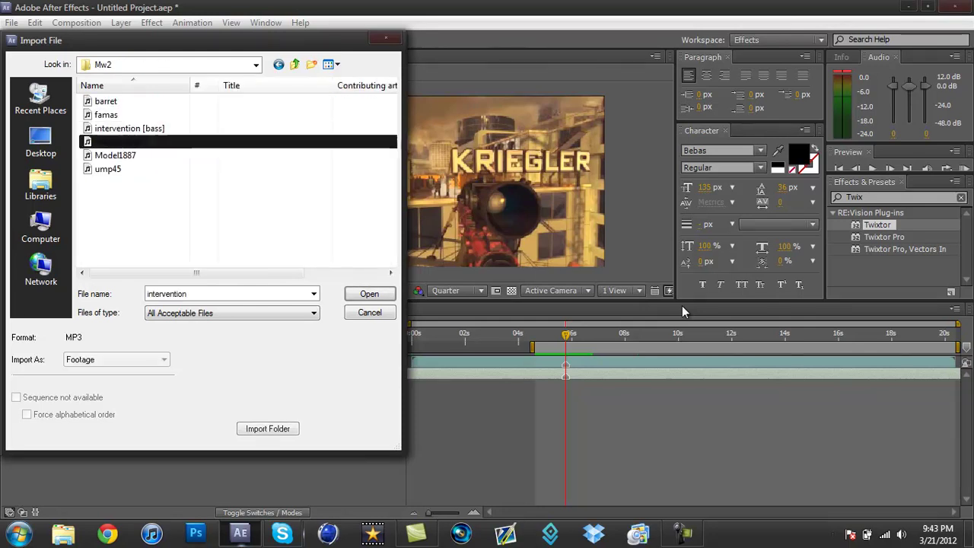
pyautogui.press('Return')
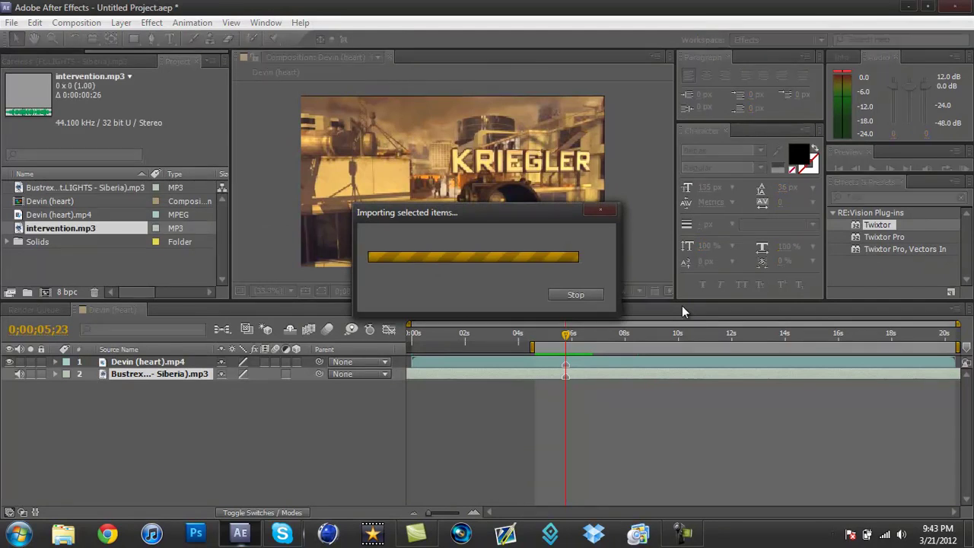
# Add intervention.mp3 to the composition starting at 0;00;05;23 and move its layer above the song layer
pyautogui.moveTo(61, 228); pyautogui.dragTo(153, 393)
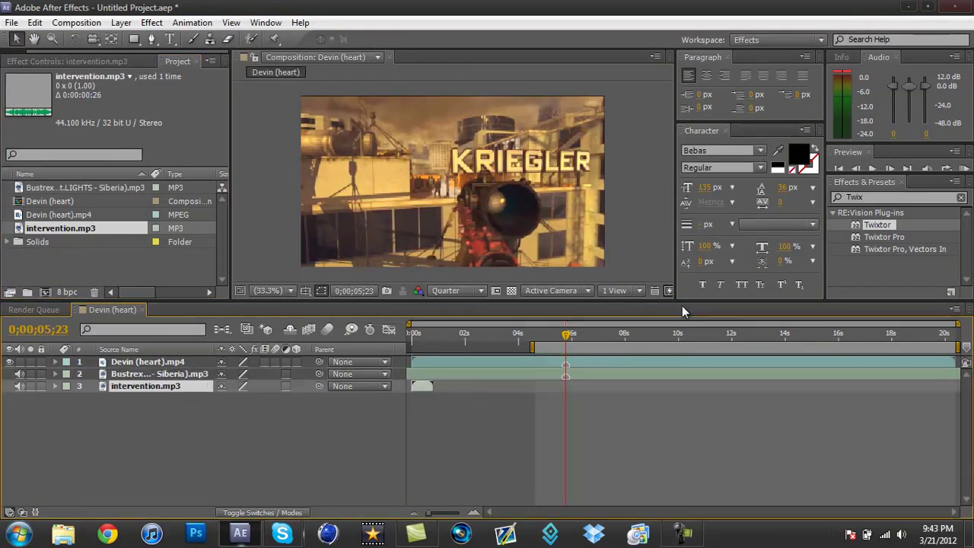
pyautogui.press('[')
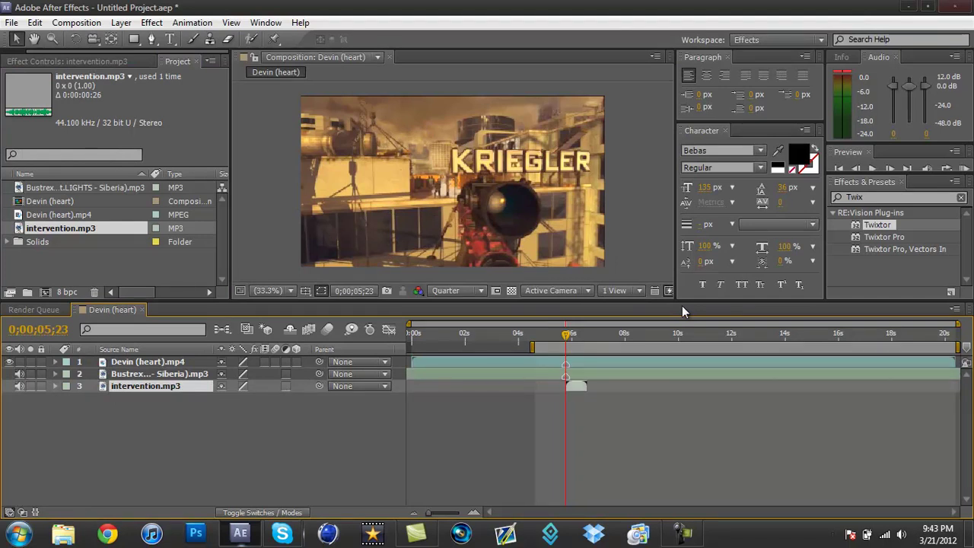
pyautogui.hotkey('ctrl', ']')
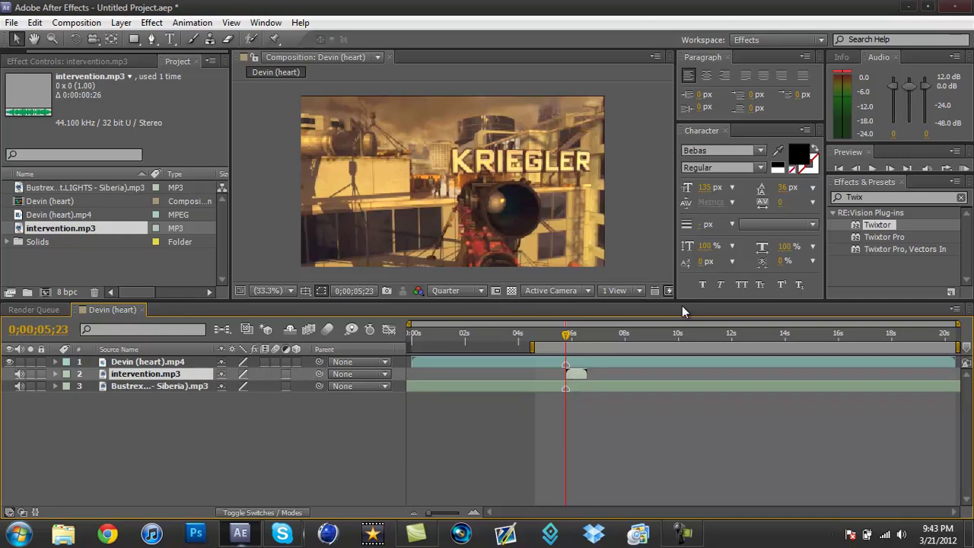
# Preview the composition around the gunshot to hear the added intervention sound with the song
pyautogui.press('F2')
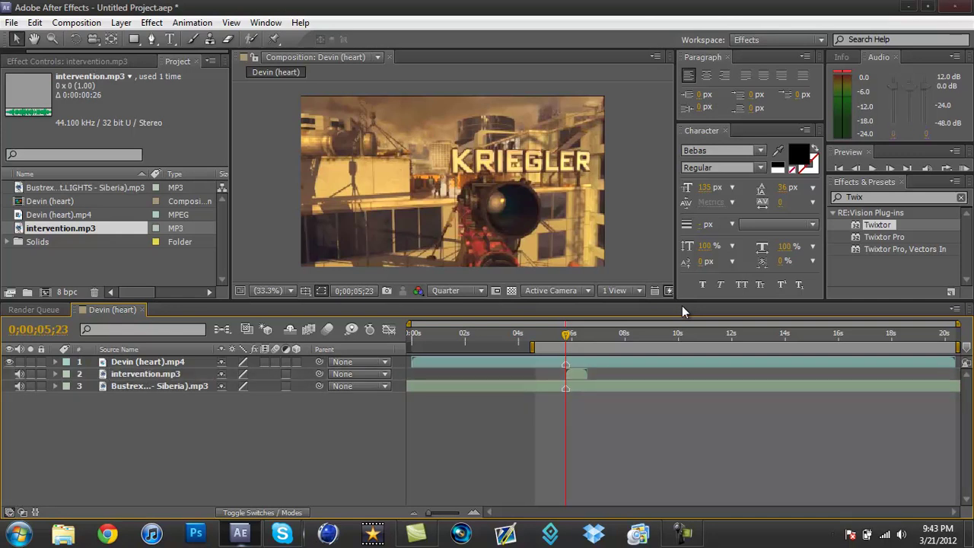
pyautogui.press('space')
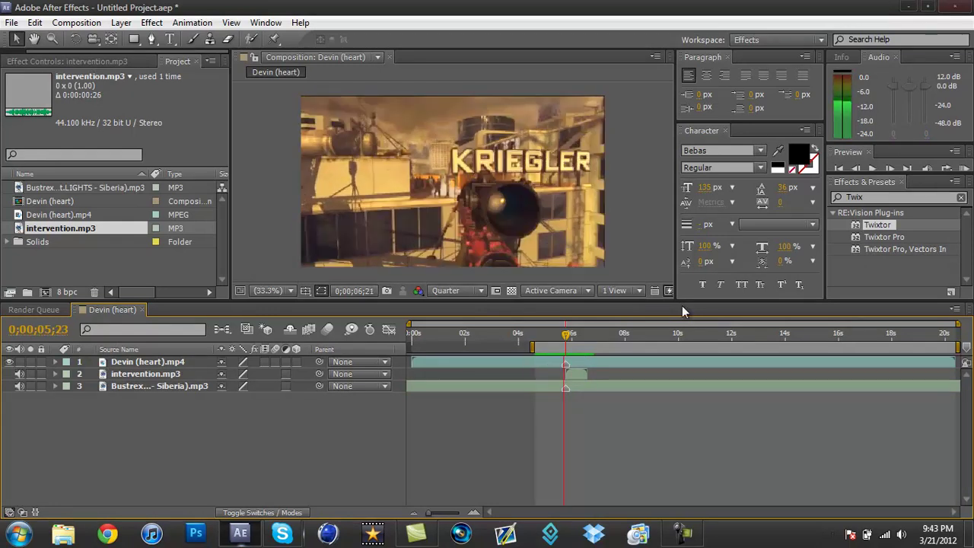
pyautogui.press('space')
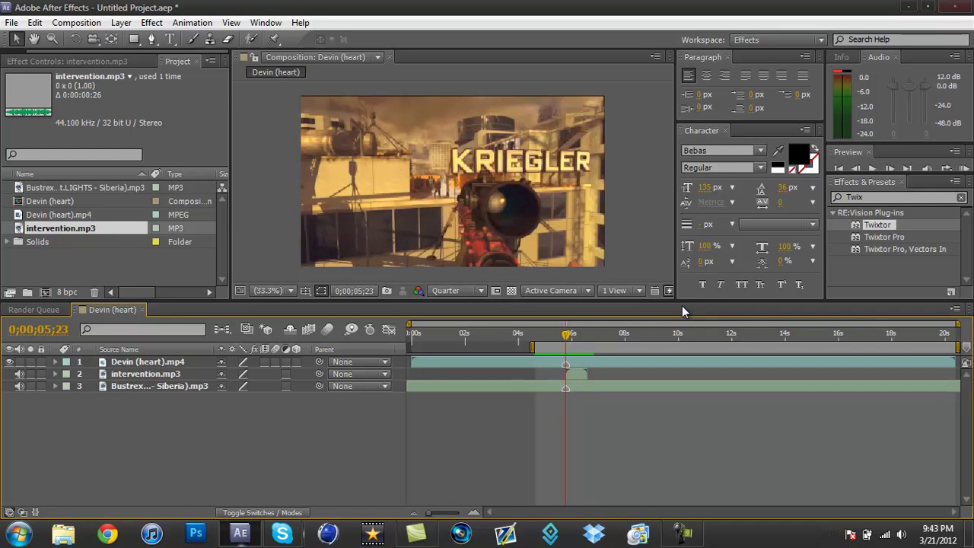
# Duplicate the intervention.mp3 layer and time-reverse the copy
pyautogui.press('2')
pyautogui.rightClick(150, 374)
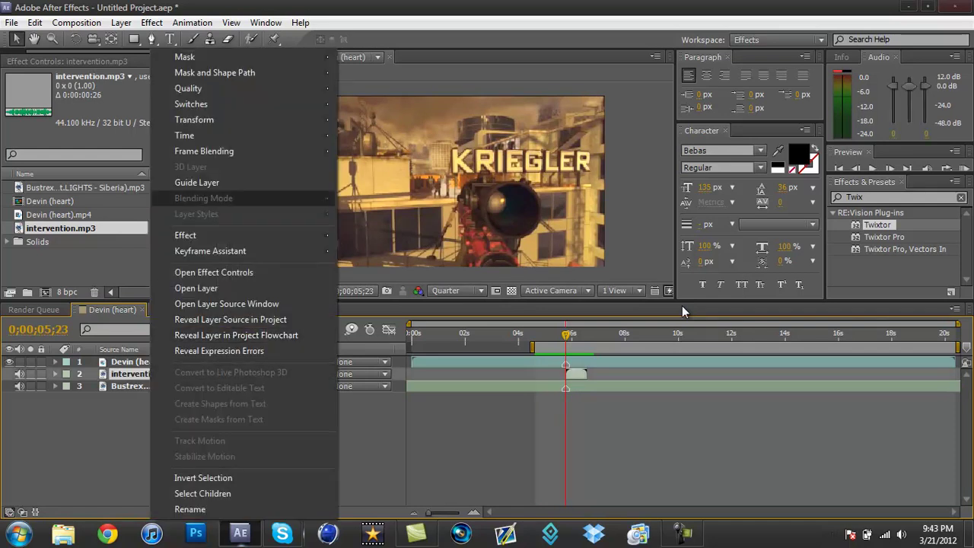
pyautogui.press('Escape')
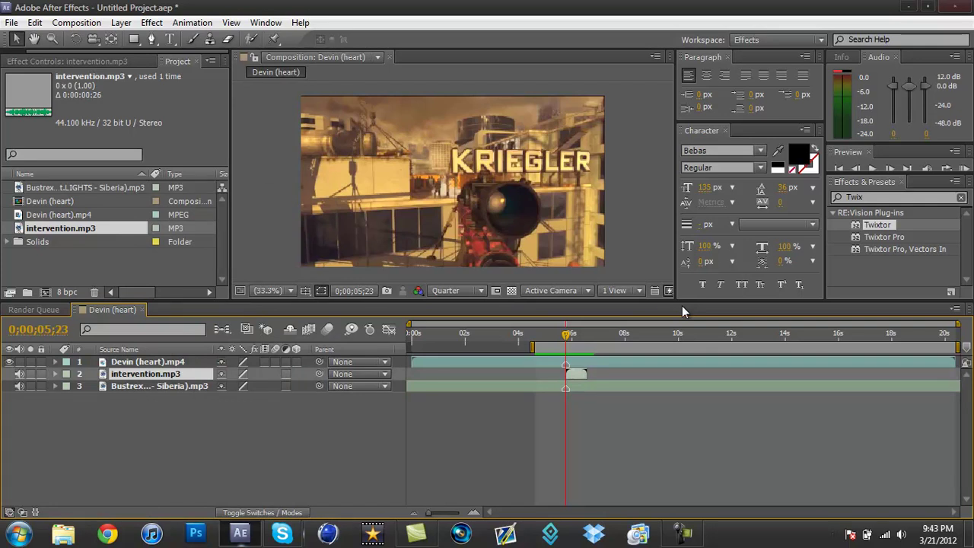
pyautogui.hotkey('ctrl', 'd')
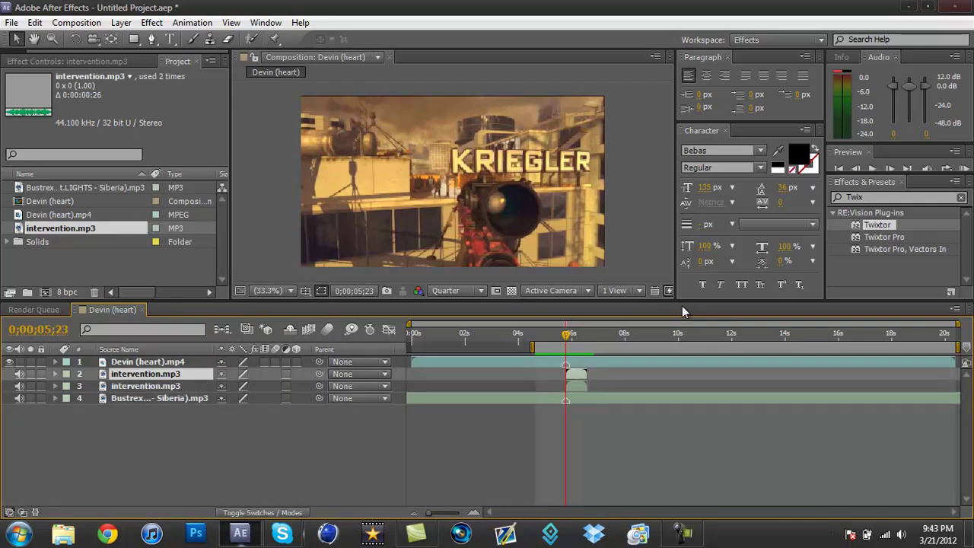
pyautogui.press('Menu')
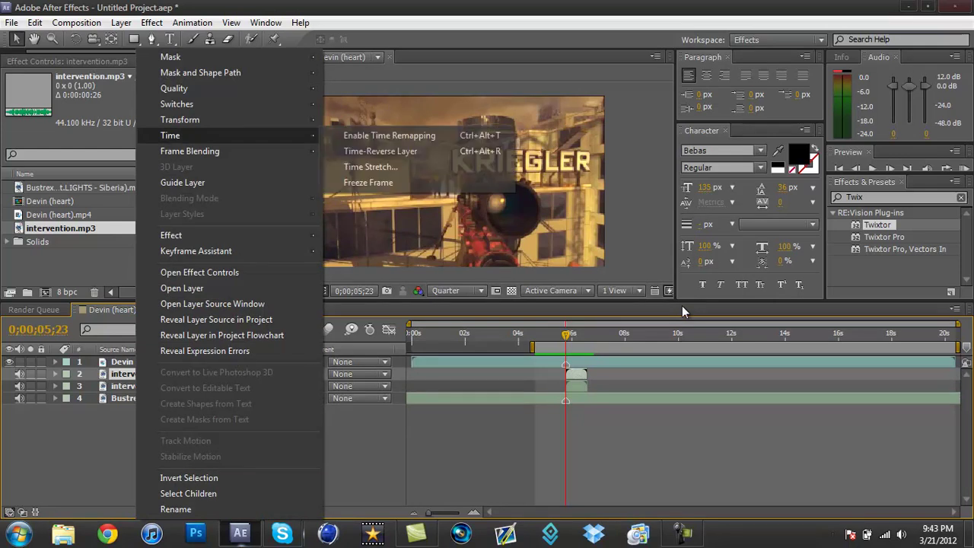
pyautogui.press('Down')
pyautogui.press('Down')
pyautogui.press('Down')
pyautogui.press('Up')
pyautogui.press('Return')
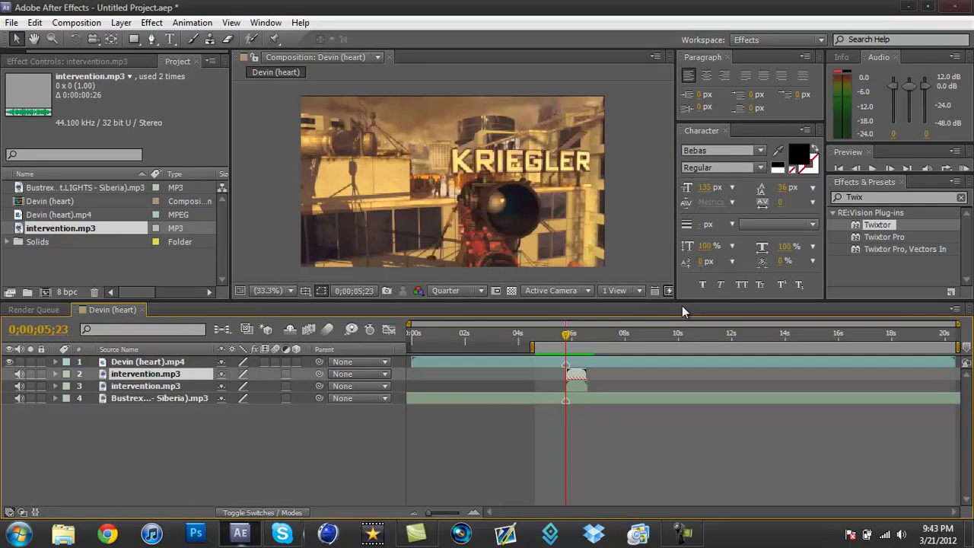
# Move the reversed gun sound so it ends at 0;00;05;23, preview the composition, and clear the selection
pyautogui.press(']')
pyautogui.press('F2')
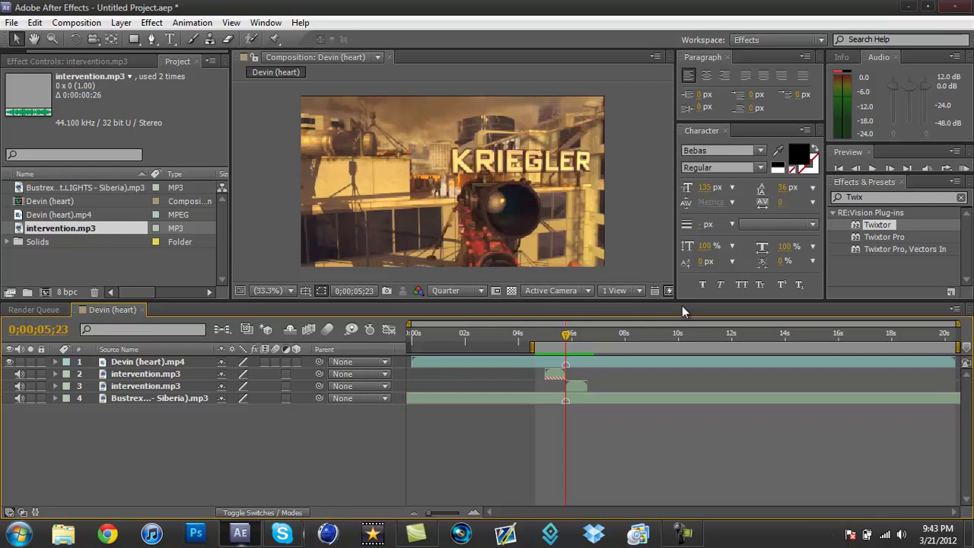
pyautogui.press('KP_0')
pyautogui.hotkey('ctrl', 'shift', 'a')
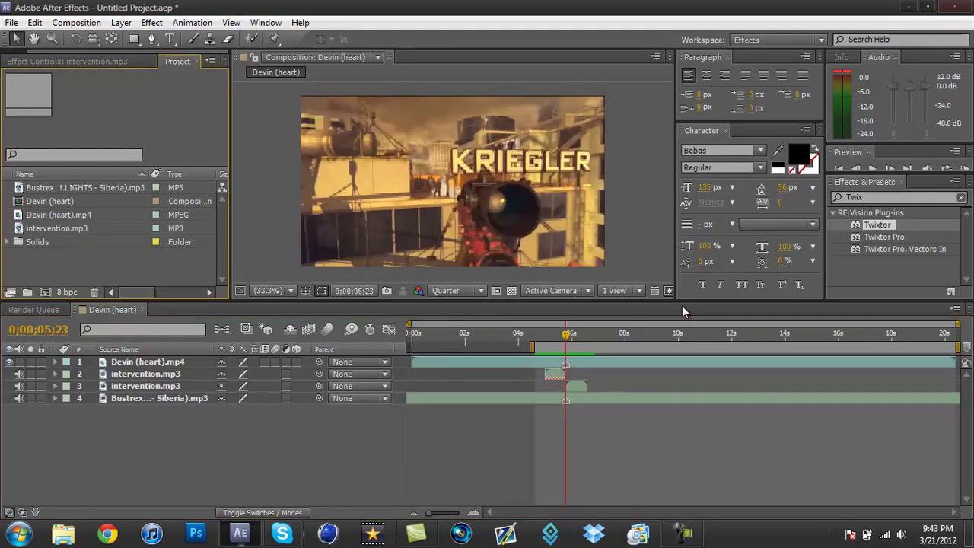
# Add a shape layer and draw a black rectangle with no stroke across the bottom edge of the video frame
pyautogui.rightClick(244, 423)
pyautogui.moveTo(344, 286)
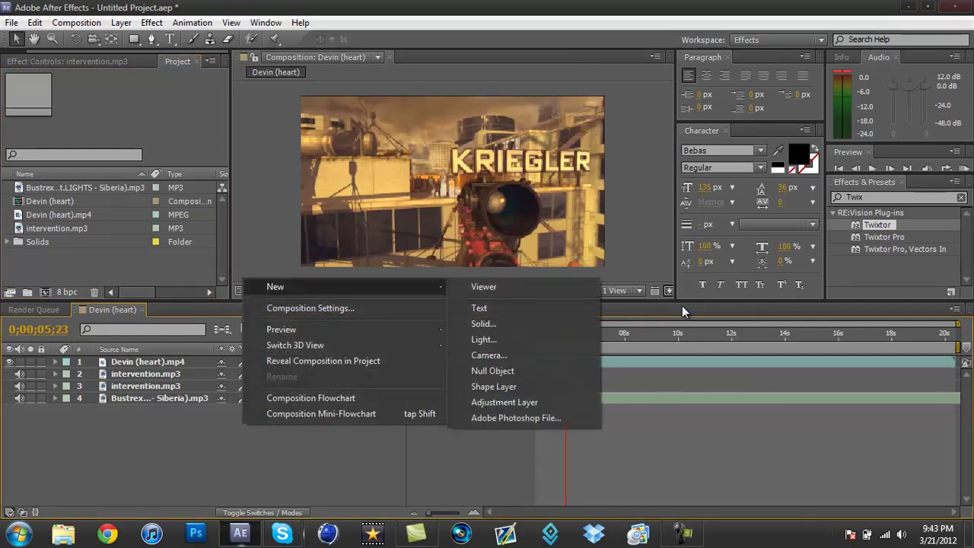
pyautogui.click(493, 387)
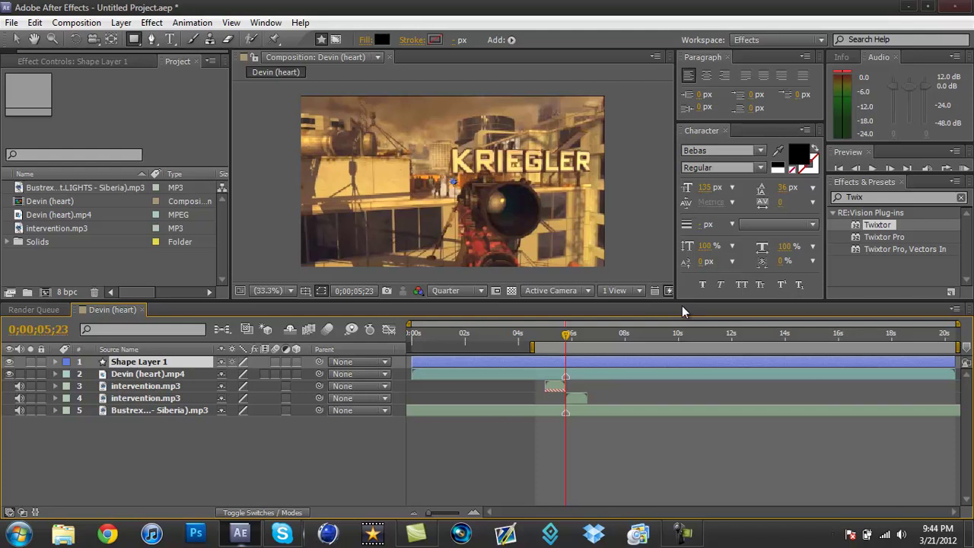
pyautogui.click(412, 39)
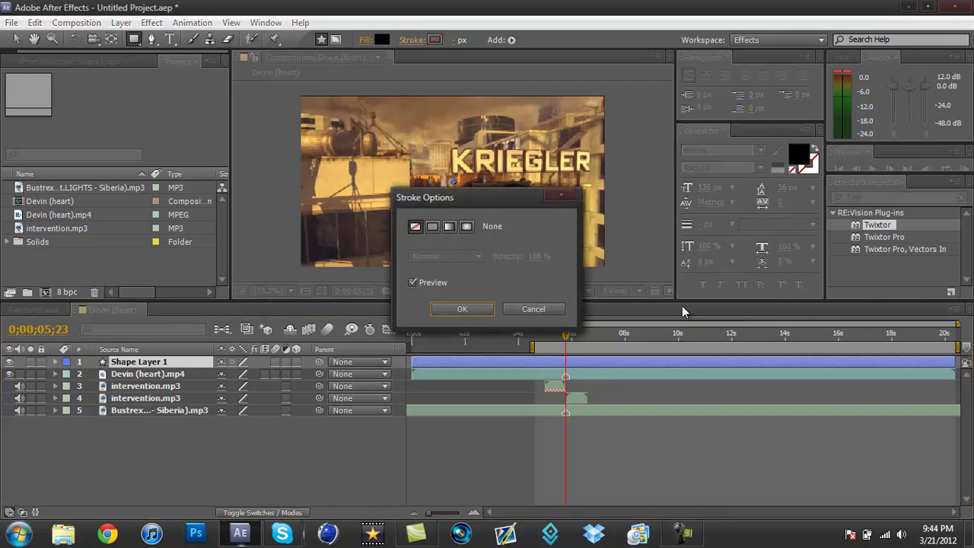
pyautogui.click(463, 308)
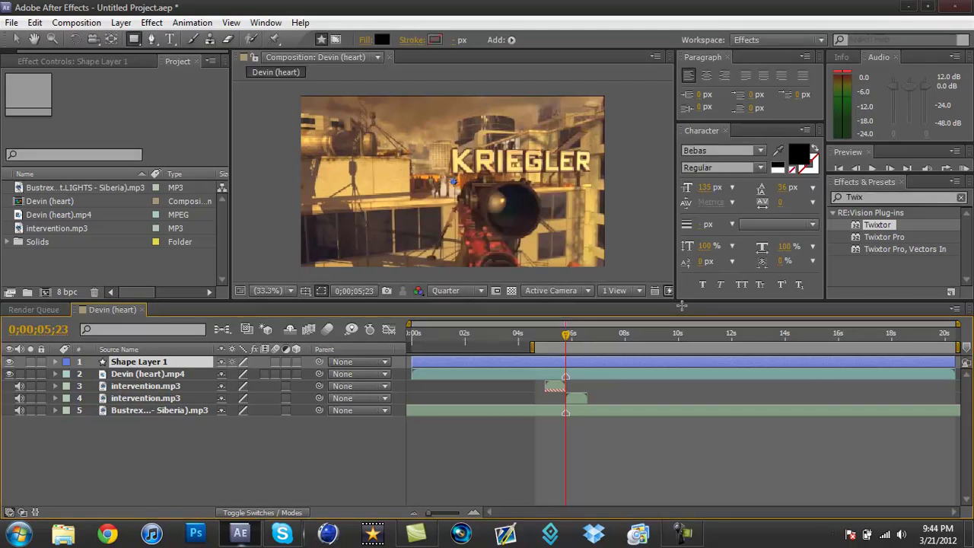
pyautogui.moveTo(290, 252); pyautogui.dragTo(621, 278)
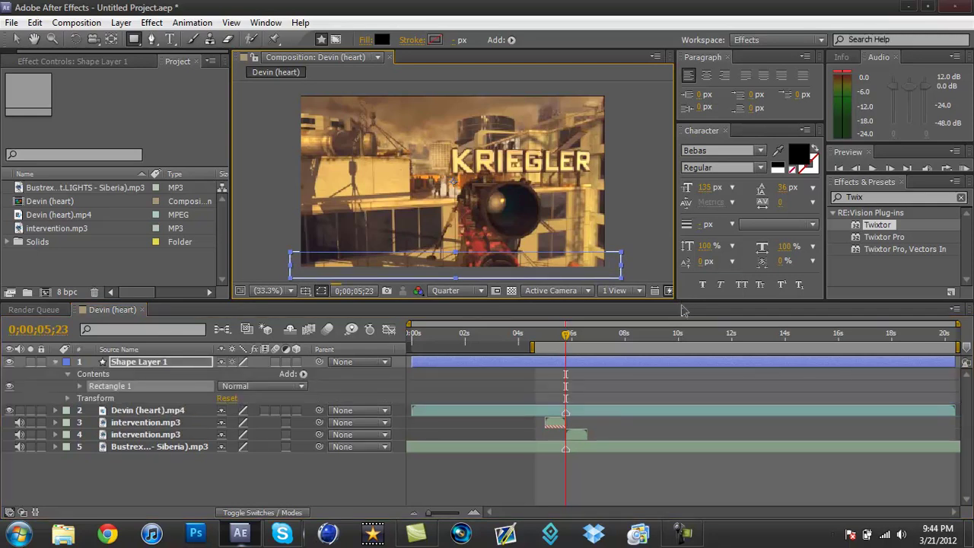
# Duplicate the black bar layer, move the copy to the top edge of the frame, and collapse the original layer's properties
pyautogui.hotkey('ctrl', 'd')
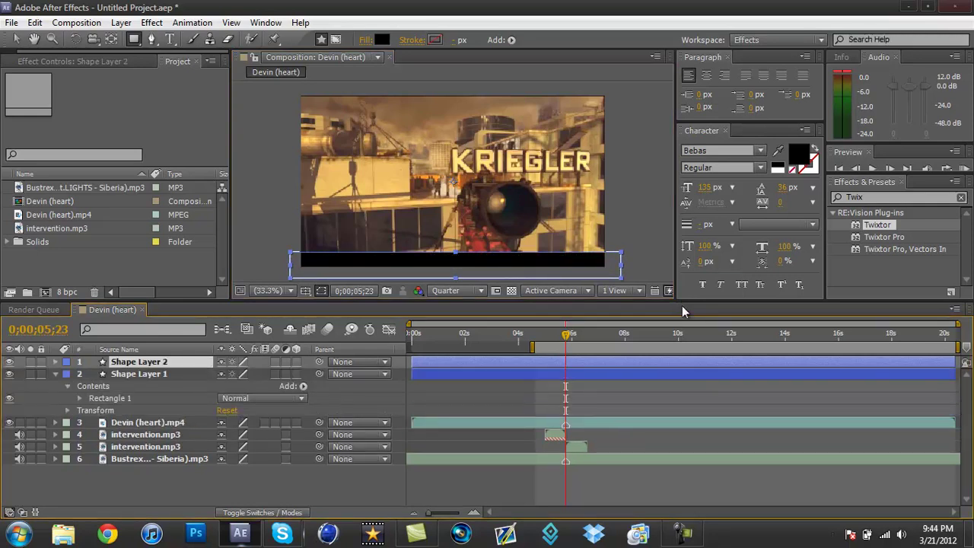
pyautogui.press('v')
pyautogui.moveTo(455, 265); pyautogui.dragTo(455, 95)
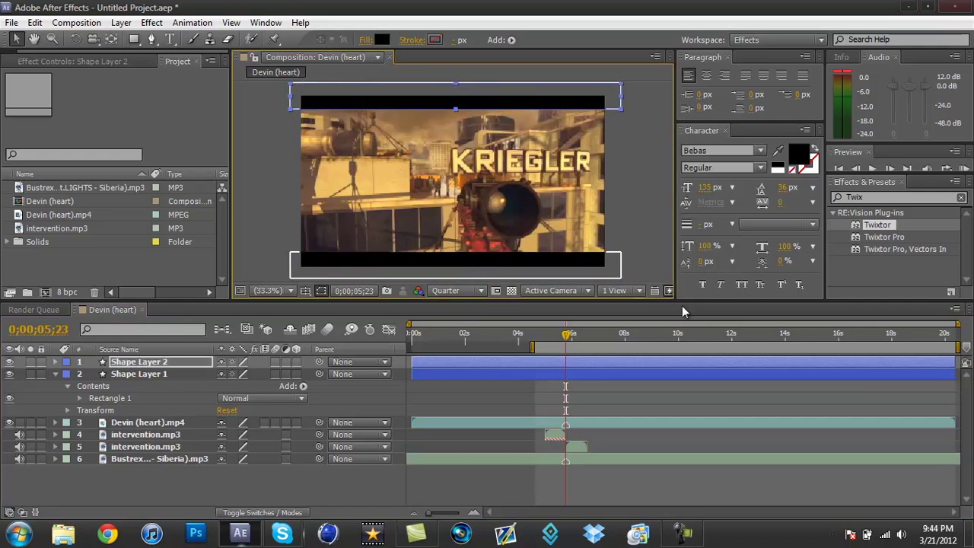
pyautogui.click(55, 373)
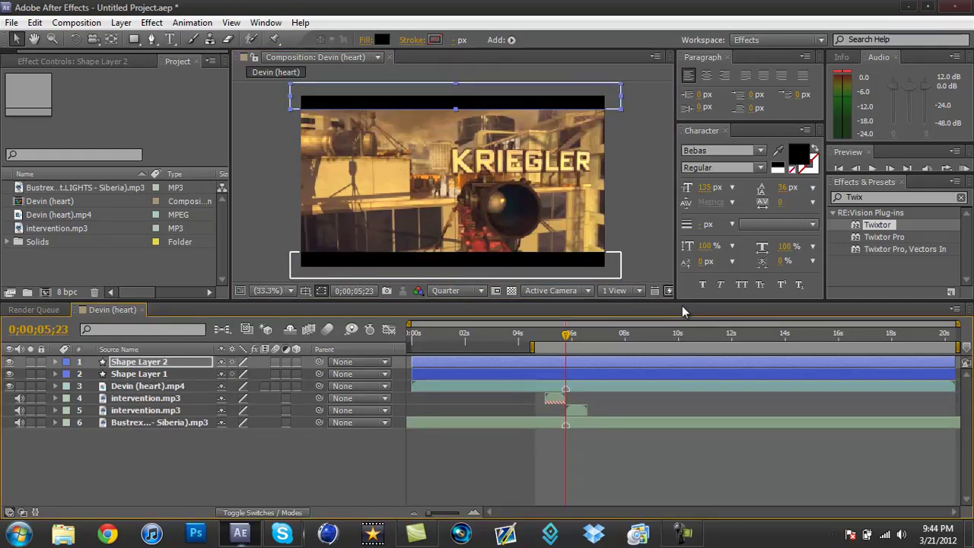
# Add an adjustment layer above all layers and rename it CC
pyautogui.rightClick(137, 463)
pyautogui.moveTo(236, 325)
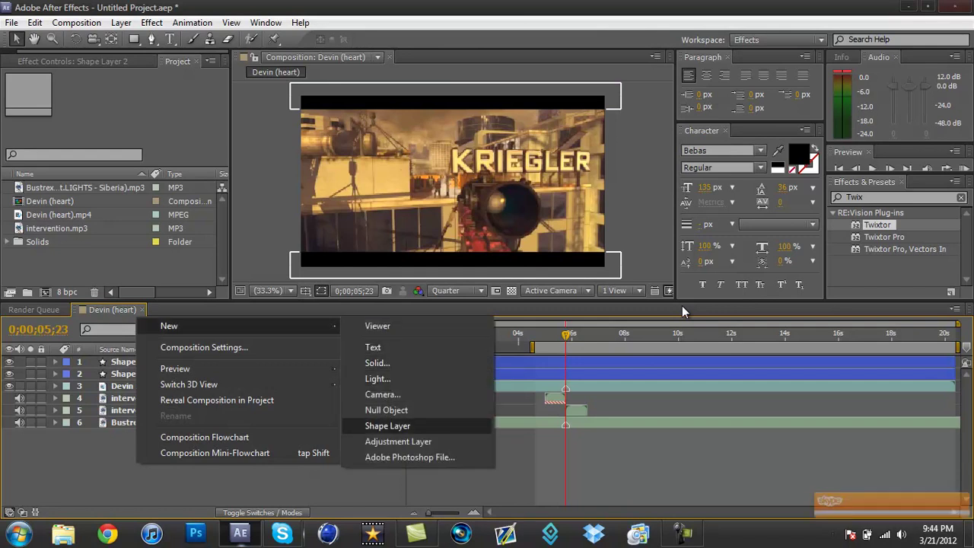
pyautogui.click(398, 441)
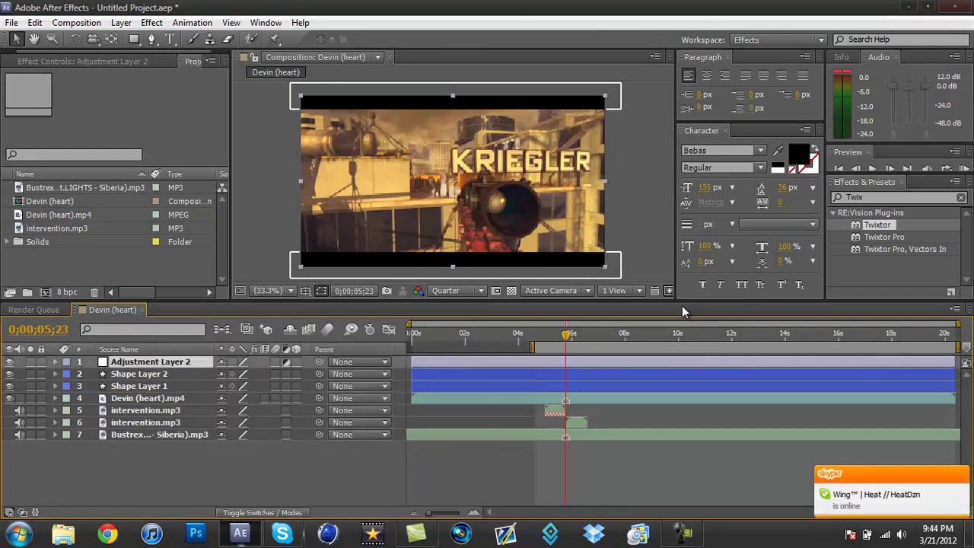
pyautogui.press('Return')
pyautogui.write('CC')
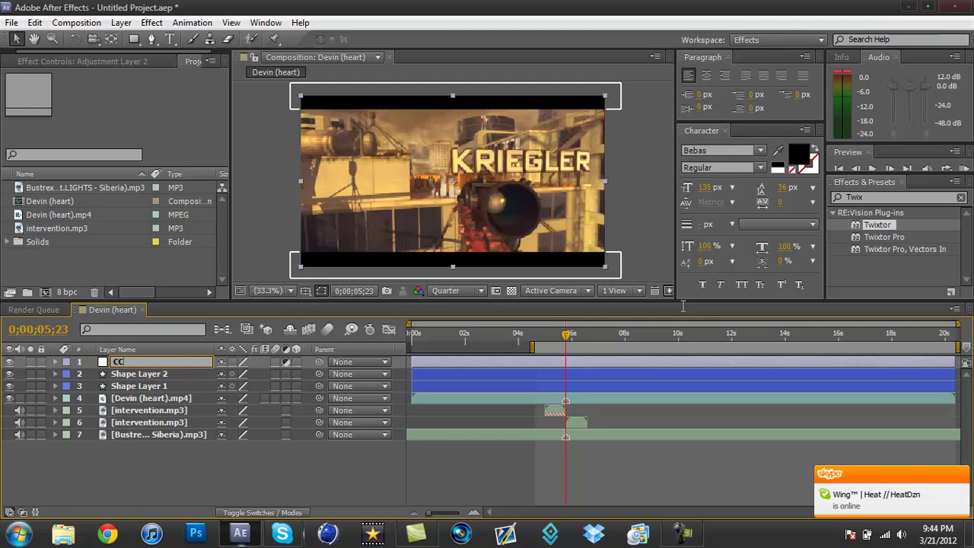
pyautogui.press('Return')
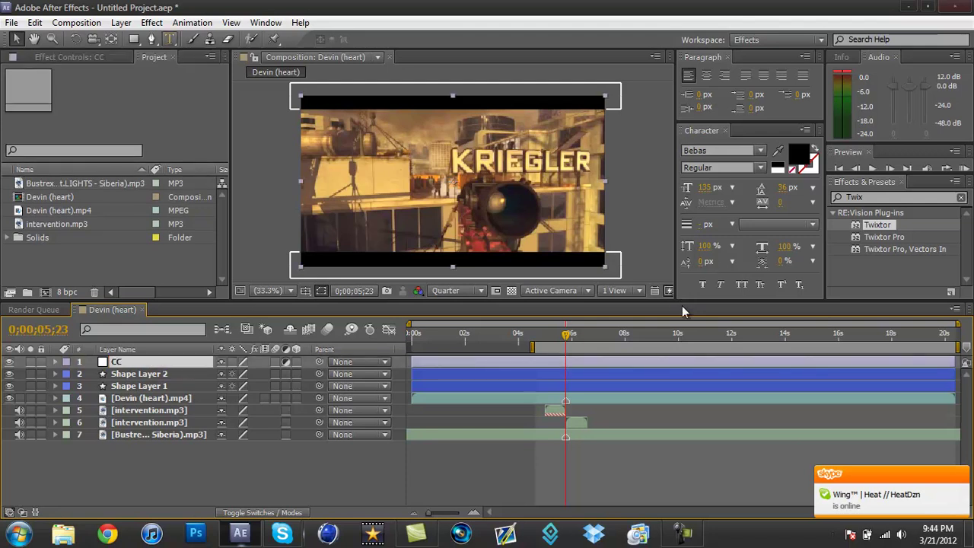
pyautogui.click(151, 22)
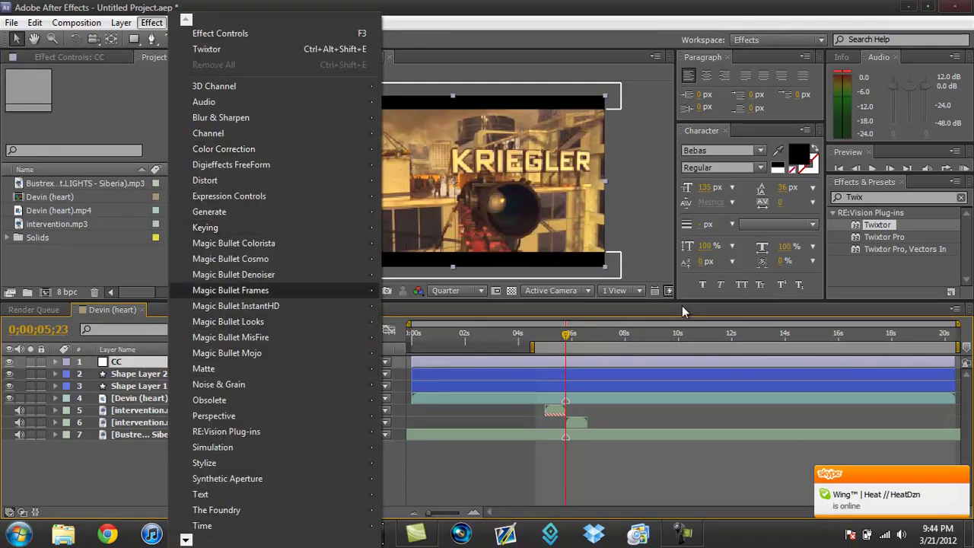
pyautogui.moveTo(228, 321)
pyautogui.press('Right')
pyautogui.press('Return')
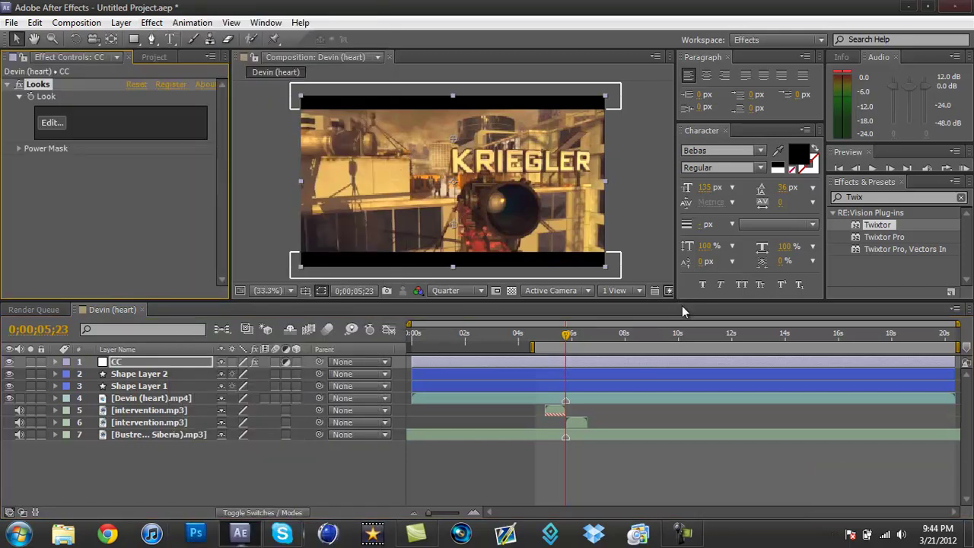
pyautogui.press('Delete')
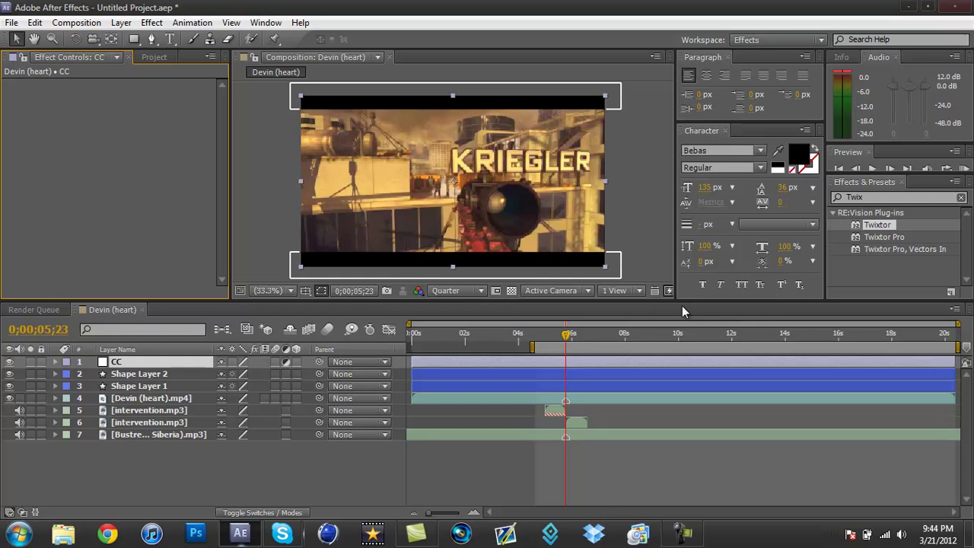
# Apply the Curves color correction effect to the CC adjustment layer
pyautogui.hotkey('alt', 't')
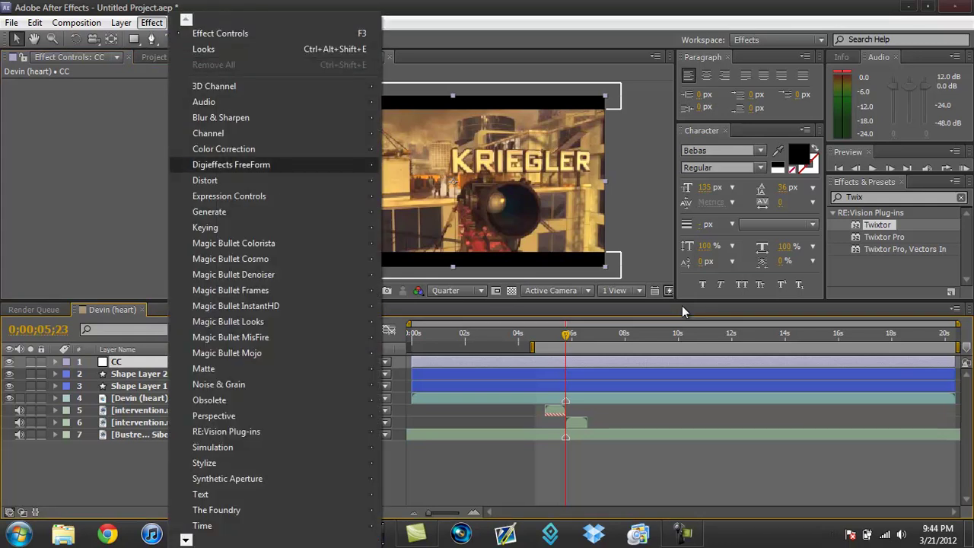
pyautogui.moveTo(273, 149)
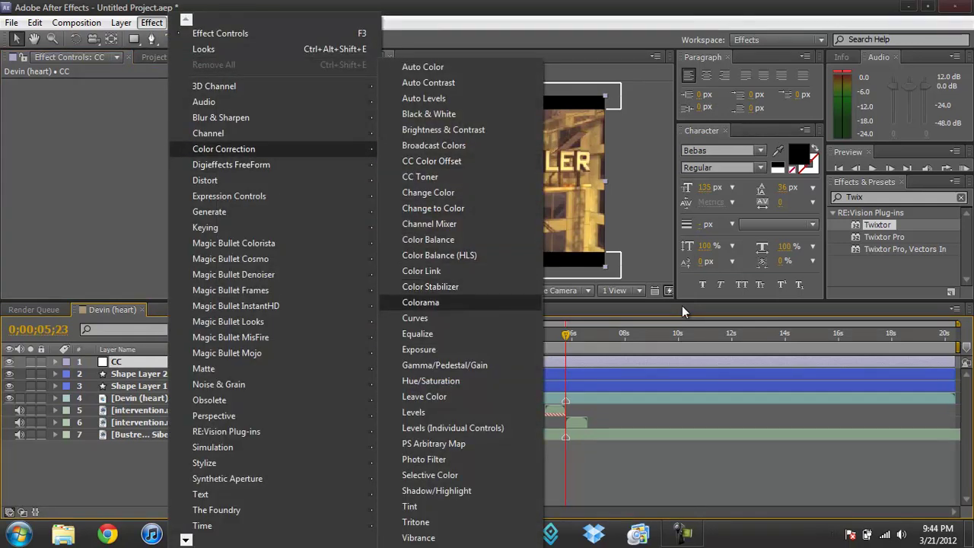
pyautogui.press('Down')
pyautogui.press('Down')
pyautogui.press('Up')
pyautogui.press('Return')
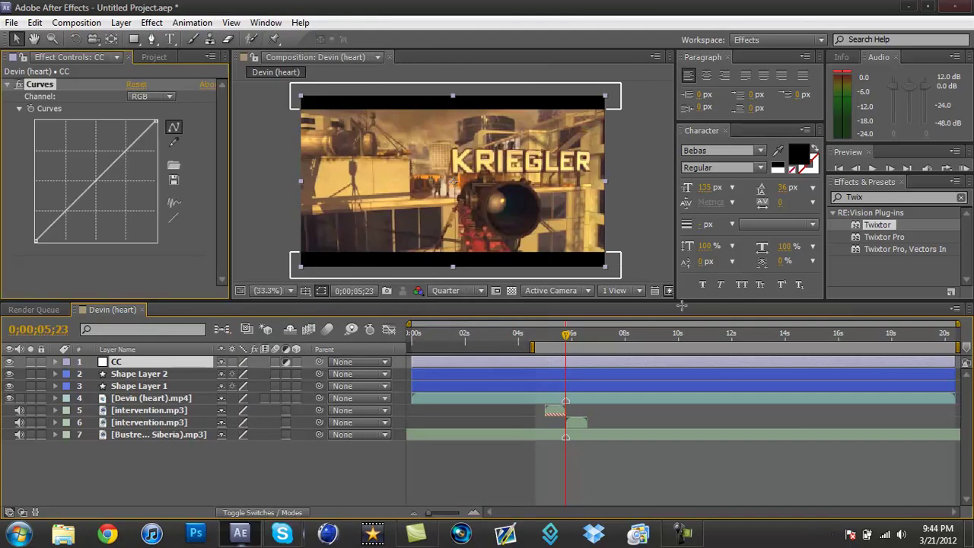
# Bend the RGB curve into an S shape by raising the highlights and lowering the shadows, and collapse the Curves effect
pyautogui.moveTo(115, 162); pyautogui.dragTo(115, 138)
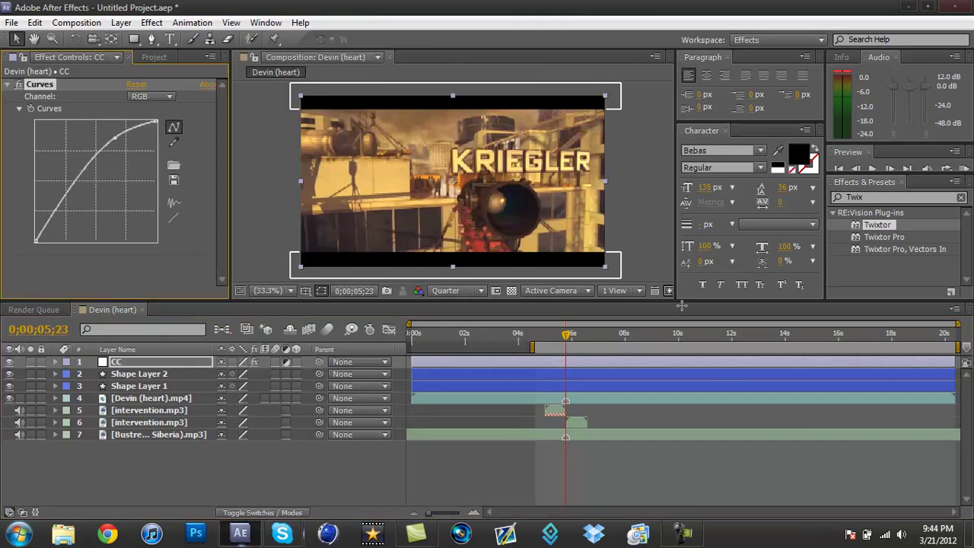
pyautogui.moveTo(70, 190); pyautogui.dragTo(69, 216)
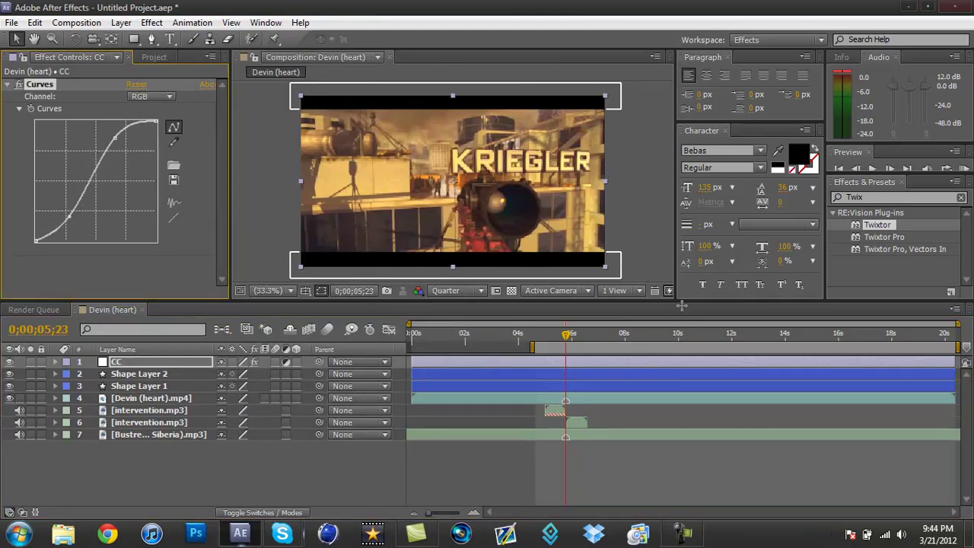
pyautogui.click(157, 362)
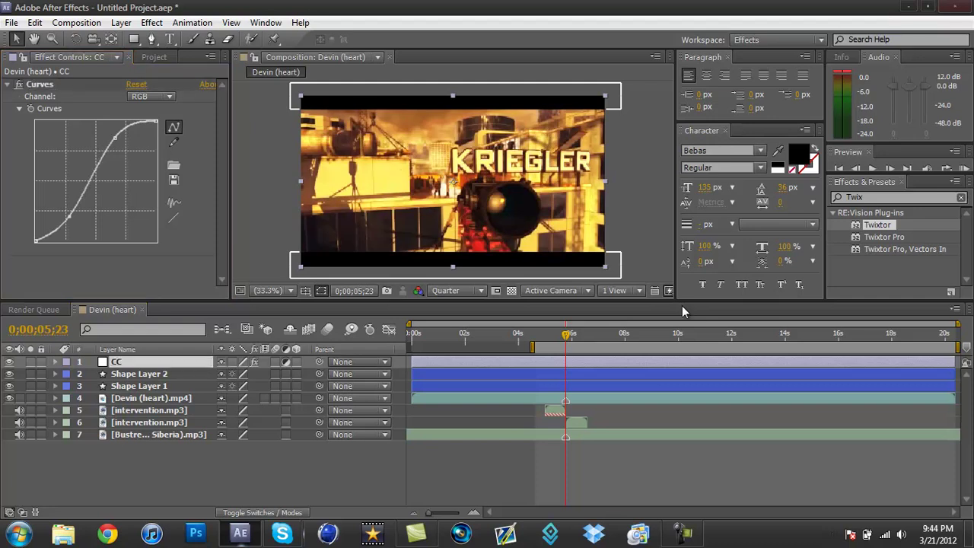
pyautogui.click(7, 84)
# Apply the Gamma/Pedestal/Gain effect to the CC layer and set Blue Gamma to 2.0
pyautogui.hotkey('alt', 't')
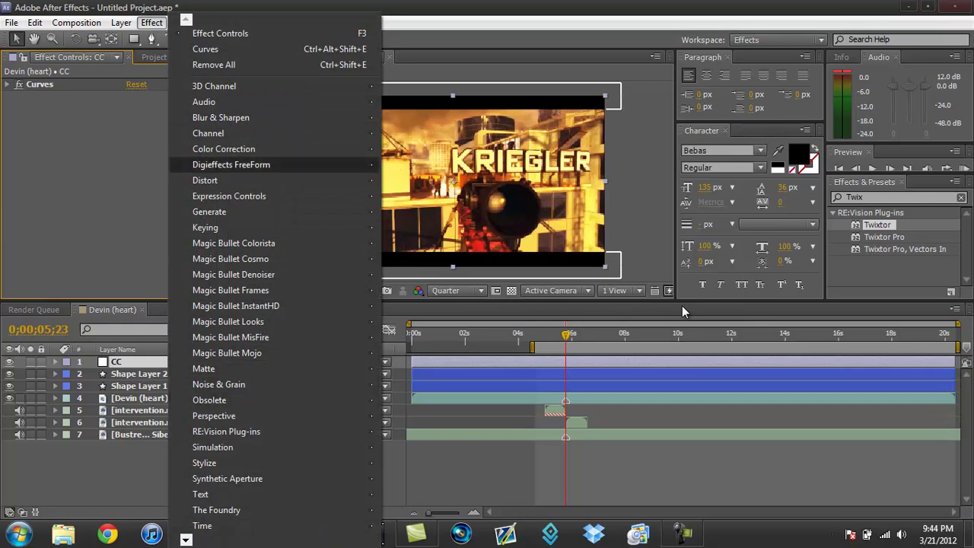
pyautogui.moveTo(272, 149)
pyautogui.press('Down')
pyautogui.press('Down')
pyautogui.press('Down')
pyautogui.press('Down')
pyautogui.press('Down')
pyautogui.press('Down')
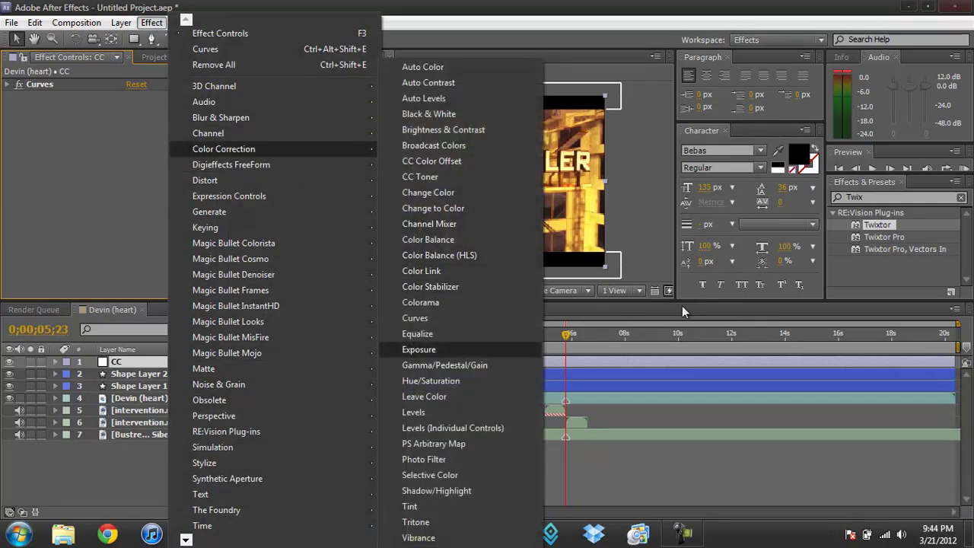
pyautogui.press('Down')
pyautogui.press('Down')
pyautogui.press('Down')
pyautogui.press('Up')
pyautogui.press('Up')
pyautogui.press('Up')
pyautogui.press('Escape')
pyautogui.press('Escape')
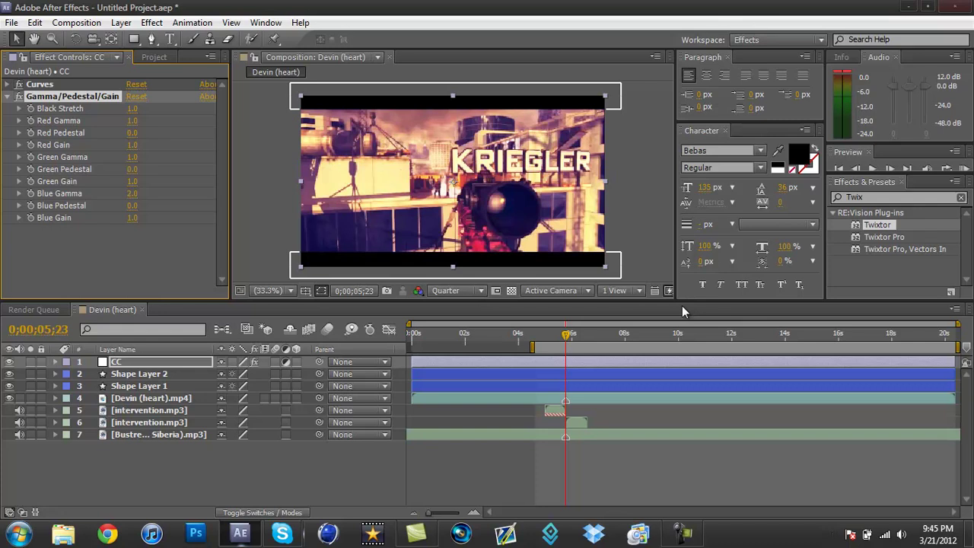
pyautogui.press('`')
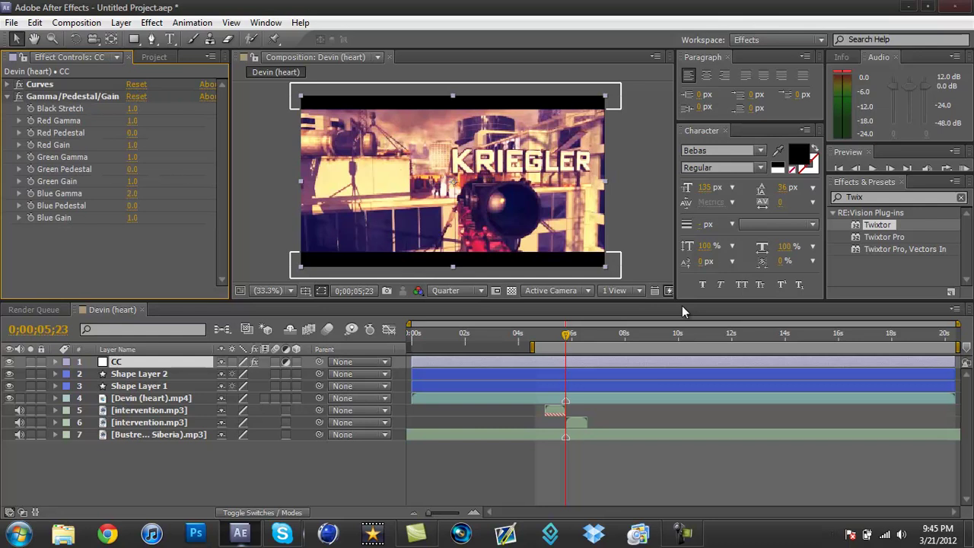
# Remove the Curves and Gamma/Pedestal/Gain effects from the CC adjustment layer
pyautogui.hotkey('ctrl', '`')
pyautogui.press('Up')
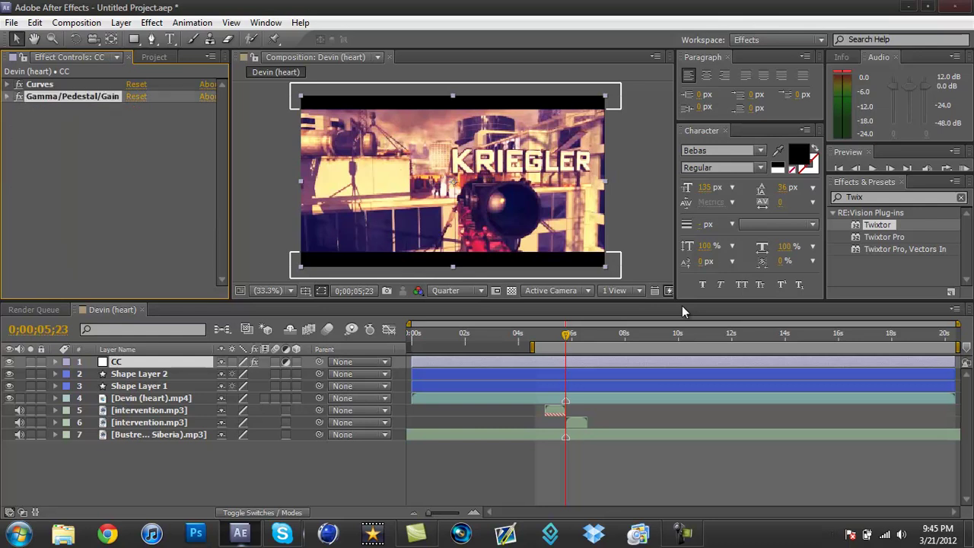
pyautogui.hotkey('ctrl', 'a')
pyautogui.press('Delete')
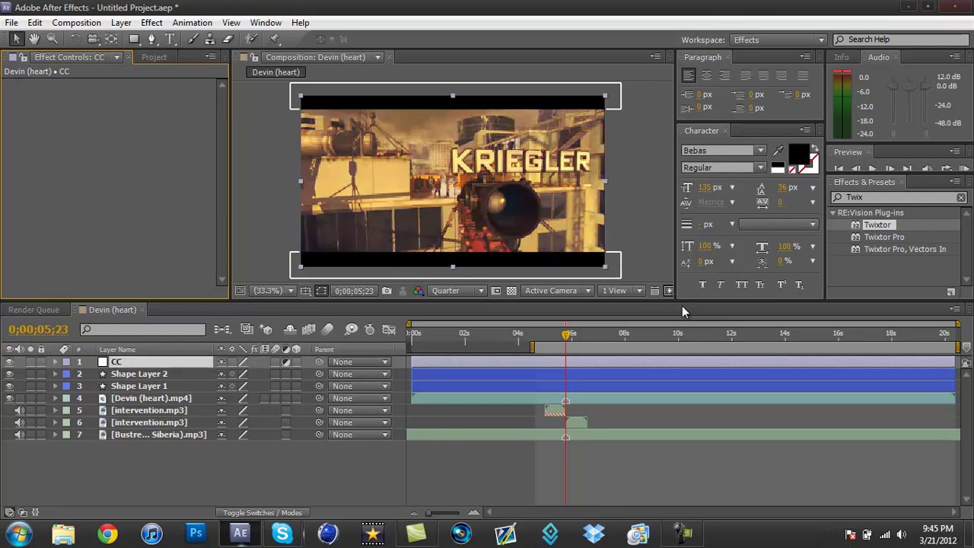
# Apply the Magic Bullet Looks effect to the CC layer with a warm, high-contrast look, and collapse the effect
pyautogui.hotkey('alt', 't')
pyautogui.press('Down')
pyautogui.press('Down')
pyautogui.press('Down')
pyautogui.press('Down')
pyautogui.press('Down')
pyautogui.press('Down')
pyautogui.press('Down')
pyautogui.press('Down')
pyautogui.press('Down')
pyautogui.press('Down')
pyautogui.press('Down')
pyautogui.press('Down')
pyautogui.press('Down')
pyautogui.press('Down')
pyautogui.press('Down')
pyautogui.press('Down')
pyautogui.press('Down')
pyautogui.press('Down')
pyautogui.press('Down')
pyautogui.press('Up')
pyautogui.press('Up')
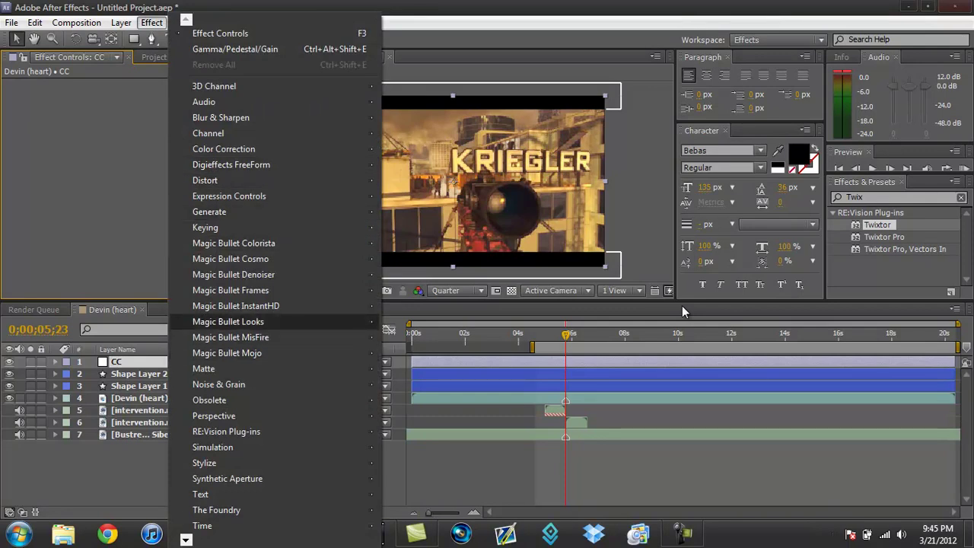
pyautogui.press('Right')
pyautogui.press('Return')
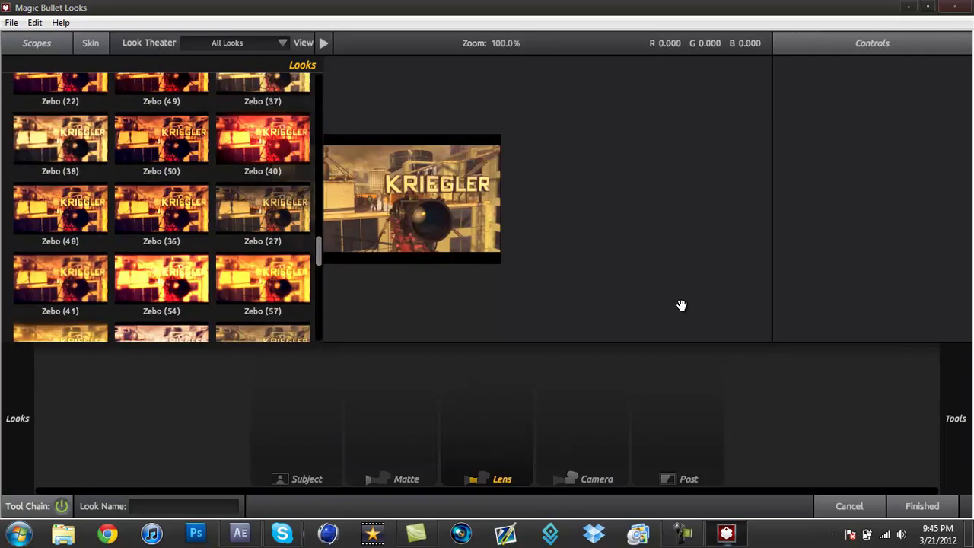
pyautogui.press('Return')
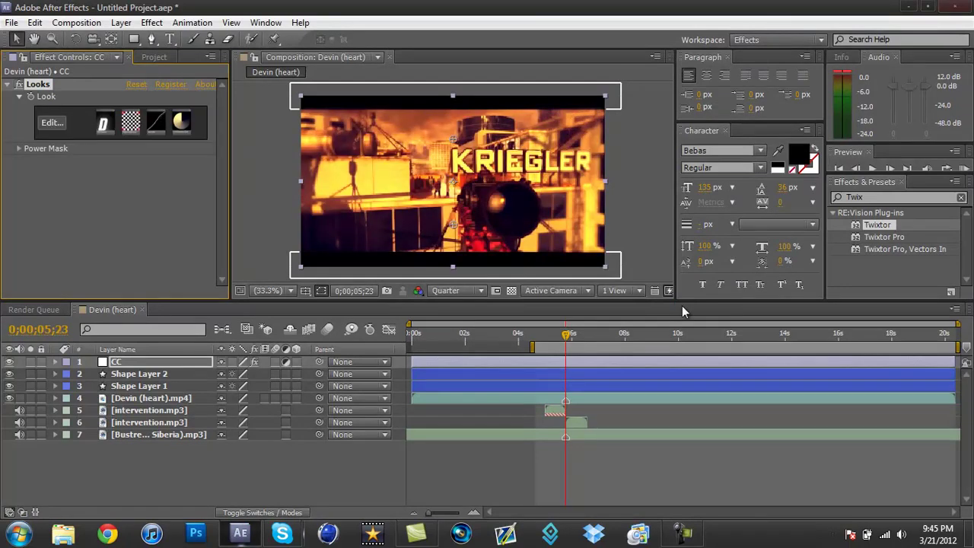
pyautogui.hotkey('ctrl', '`')
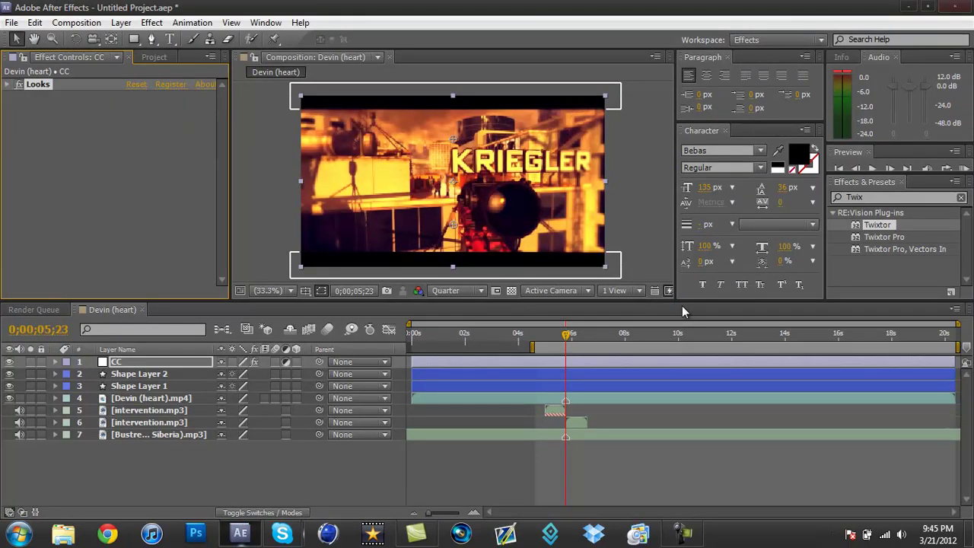
# Deselect all layers and run a RAM preview of the color-corrected work area
pyautogui.press('F2')
pyautogui.press('KP_0')
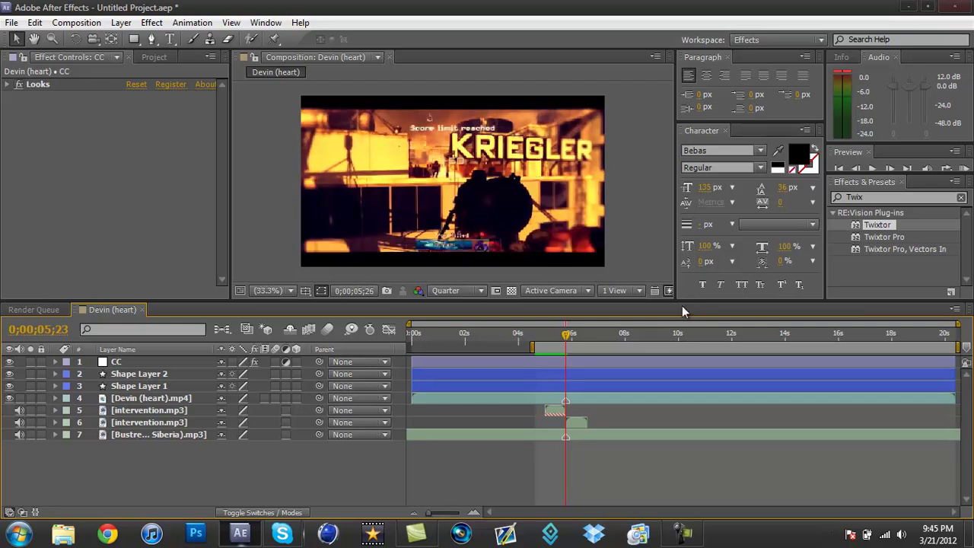
pyautogui.press('space')
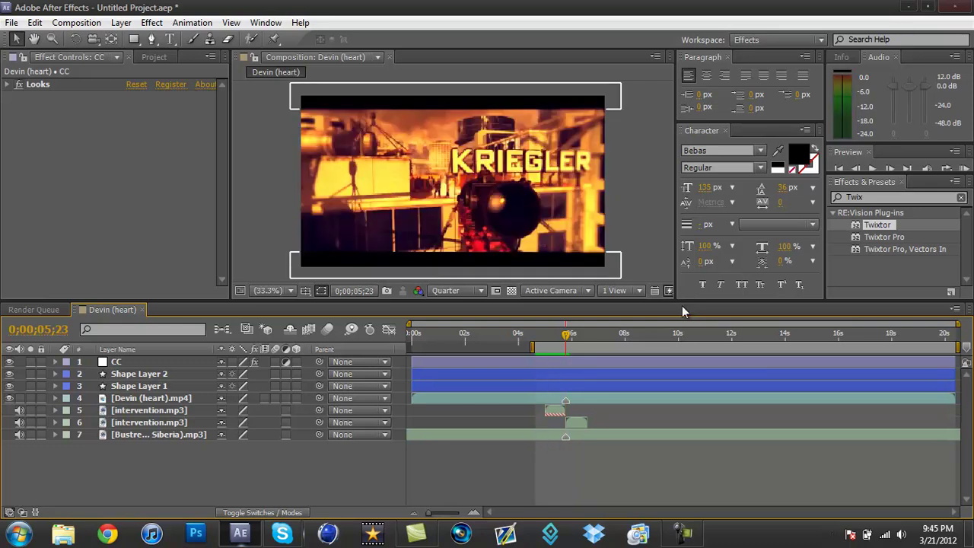
# Rename the gameplay video layer as Clip and apply the Twixtor effect to it
pyautogui.press('4')
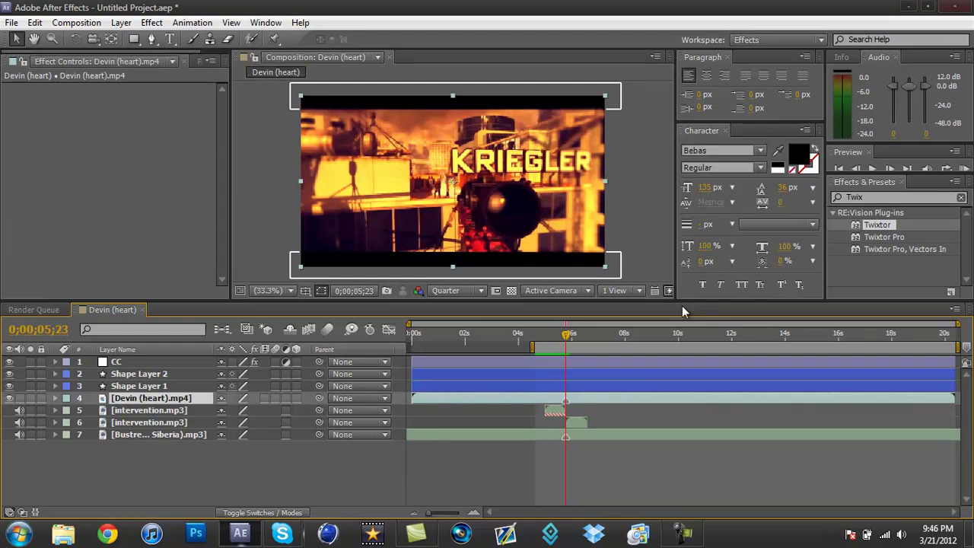
pyautogui.press('Return')
pyautogui.write('Clip')
pyautogui.press('Return')
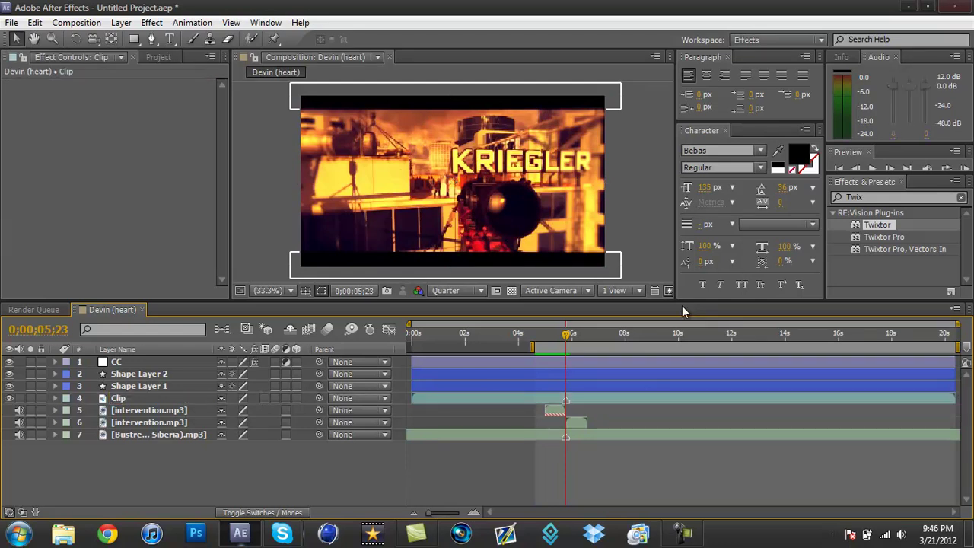
pyautogui.moveTo(877, 225); pyautogui.dragTo(167, 398)
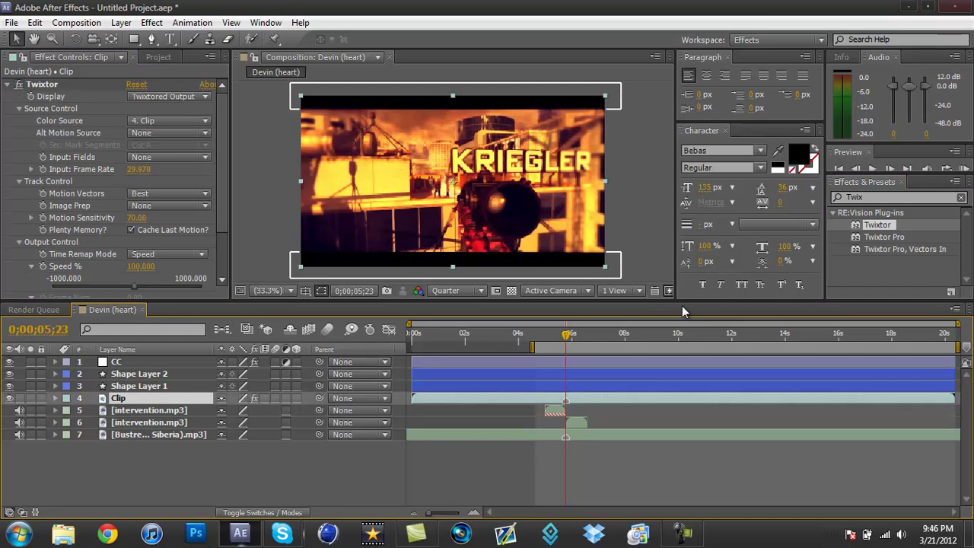
# Try enabling time remapping on the Clip layer, and undo it
pyautogui.rightClick(199, 398)
pyautogui.moveTo(289, 135)
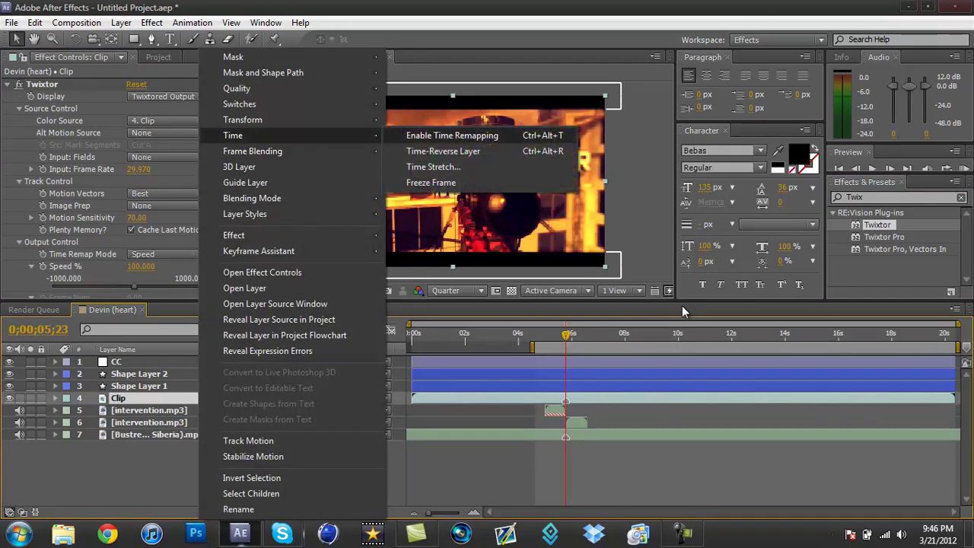
pyautogui.click(452, 135)
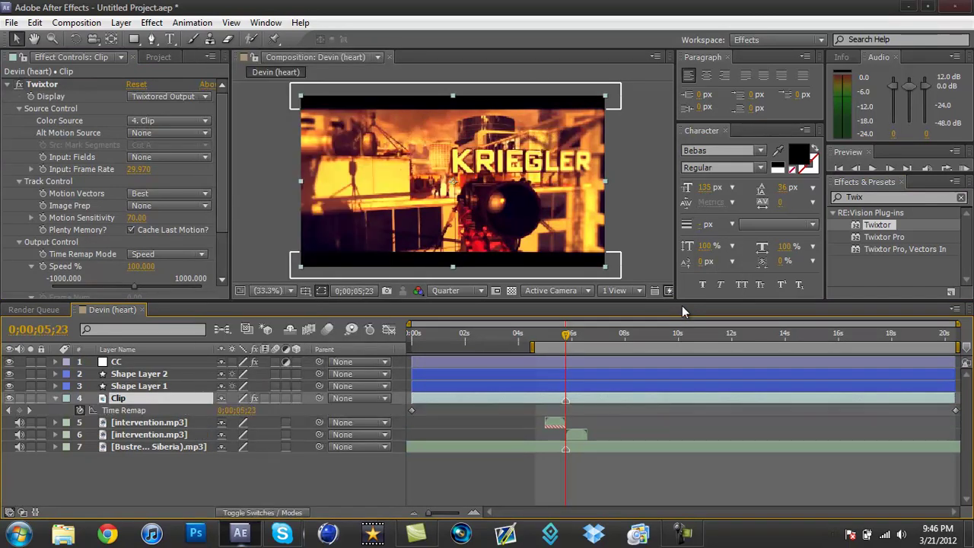
pyautogui.hotkey('ctrl', 'z')
# Keyframe Twixtor's Speed % at the start of the clip, and set it to 99 at the 0;00;05;23 marker
pyautogui.press('Home')
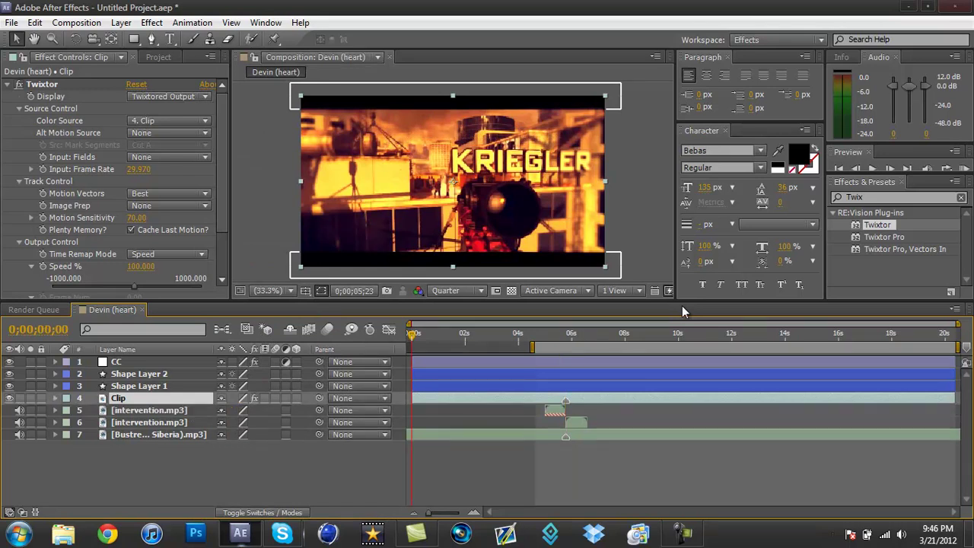
pyautogui.press('Return')
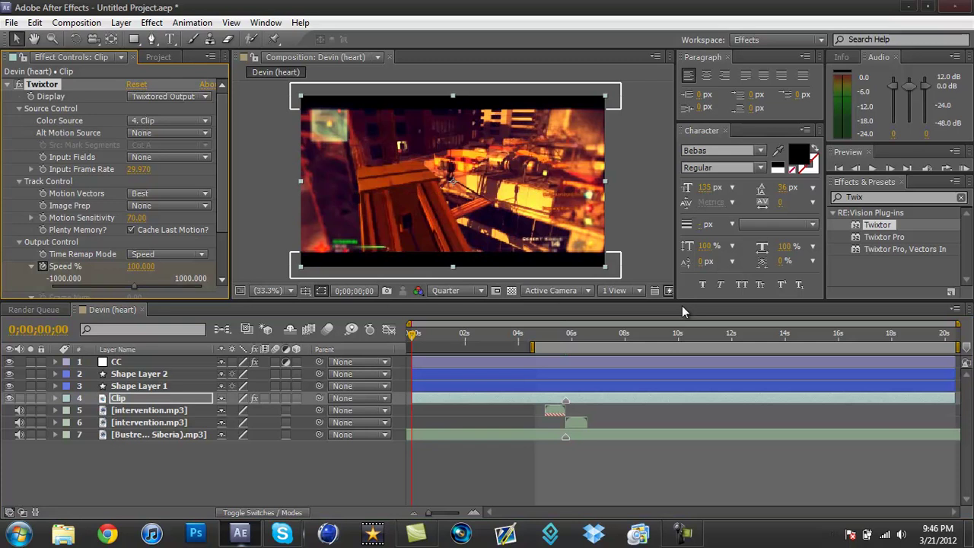
pyautogui.press('k')
pyautogui.press('pagedown')
pyautogui.press('pagedown')
pyautogui.press('pagedown')
pyautogui.press('pagedown')
pyautogui.press('pagedown')
pyautogui.press('pageup')
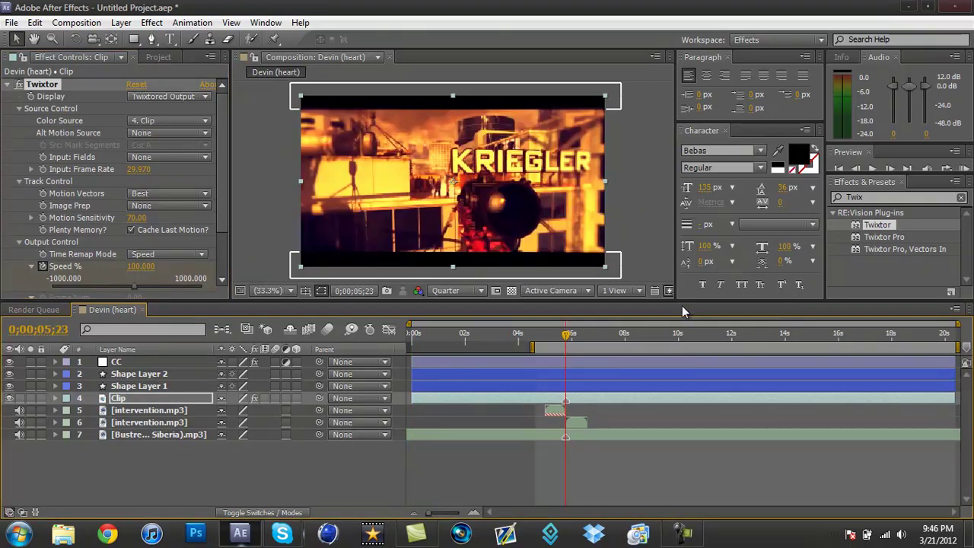
pyautogui.click(140, 266)
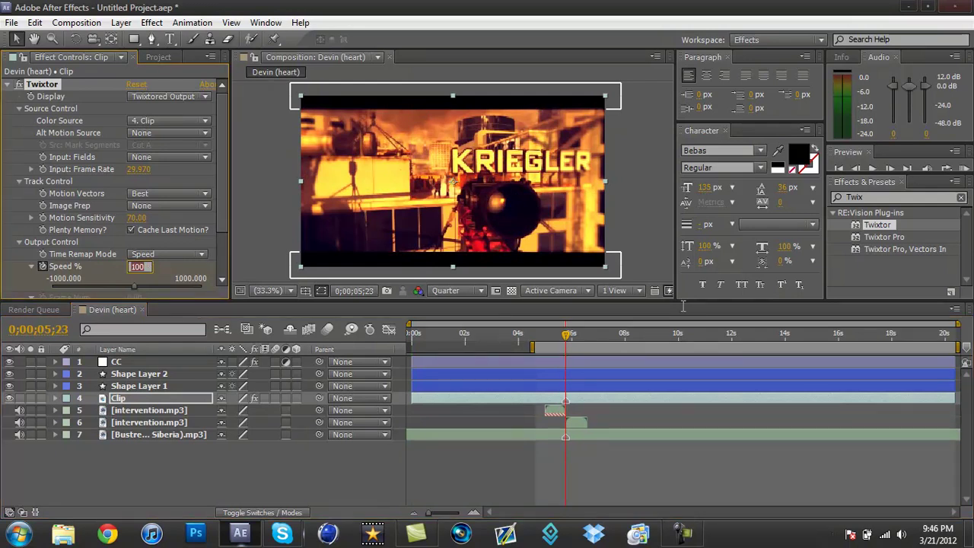
pyautogui.write('99')
pyautogui.press('Return')
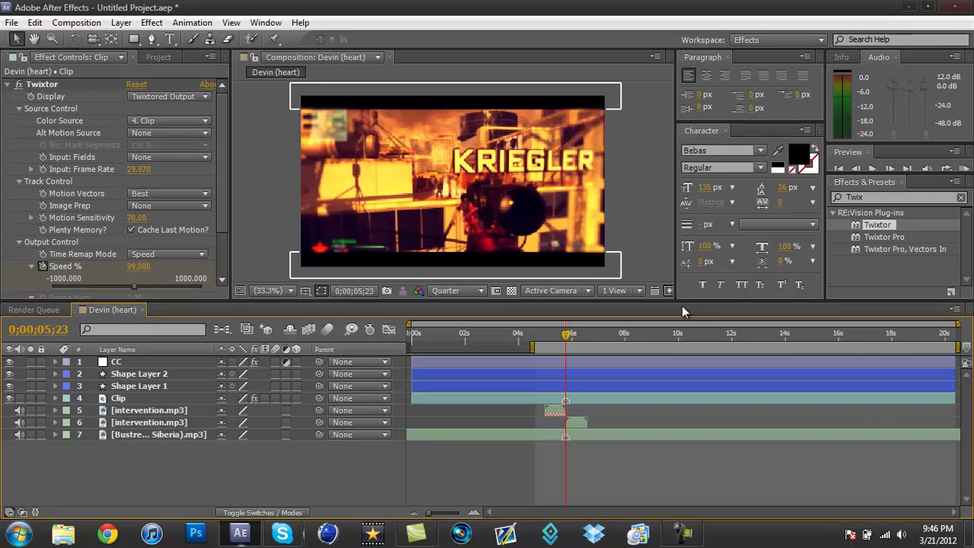
# Move a few frames past the marker to 0;00;05;28 and set Twixtor's Speed % to 1
pyautogui.click(889, 168)
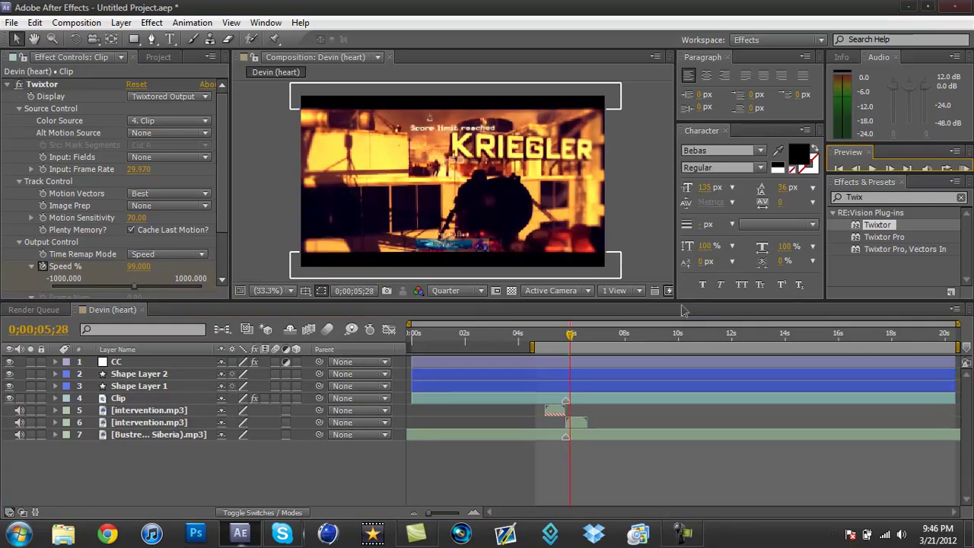
pyautogui.click(138, 266)
pyautogui.write('1')
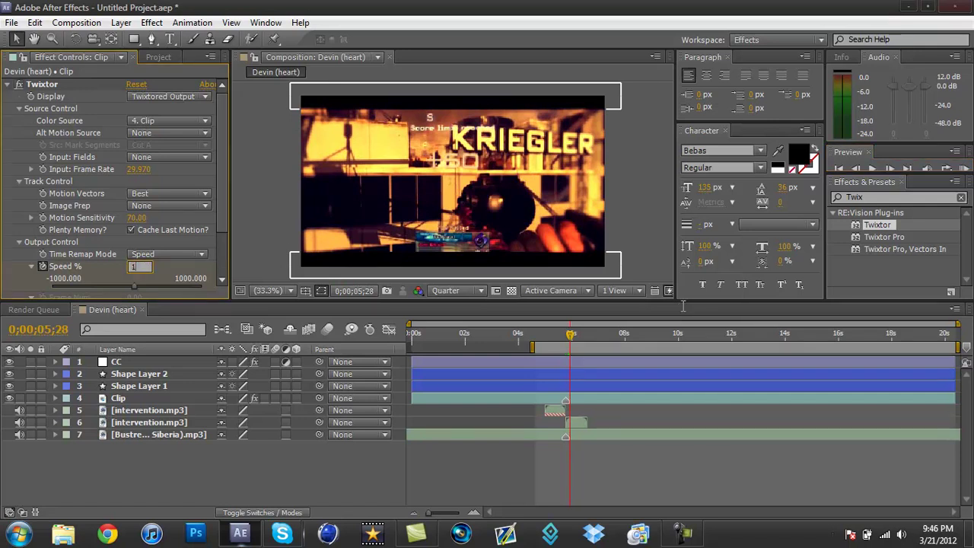
pyautogui.press('Return')
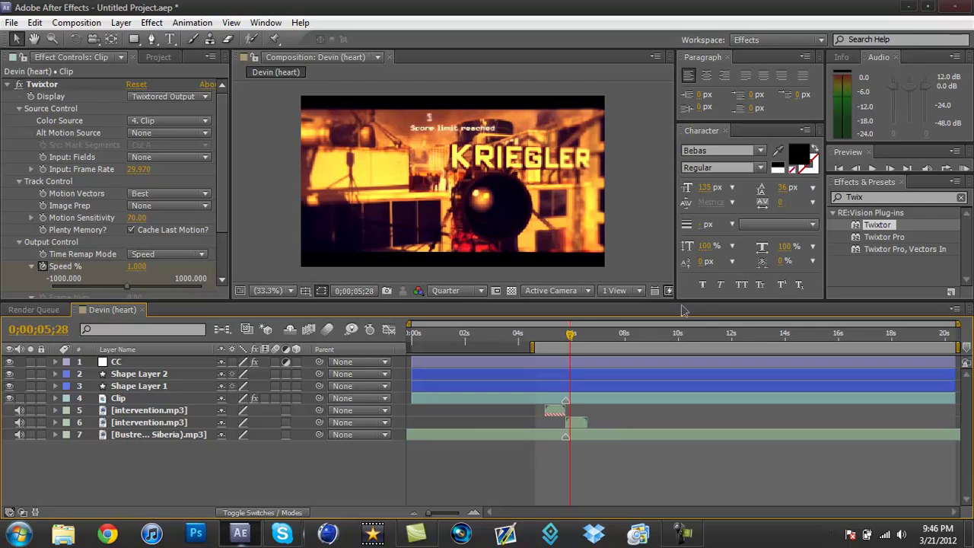
# Preview the Twixtor slow motion twice over the work area
pyautogui.press('KP_0')
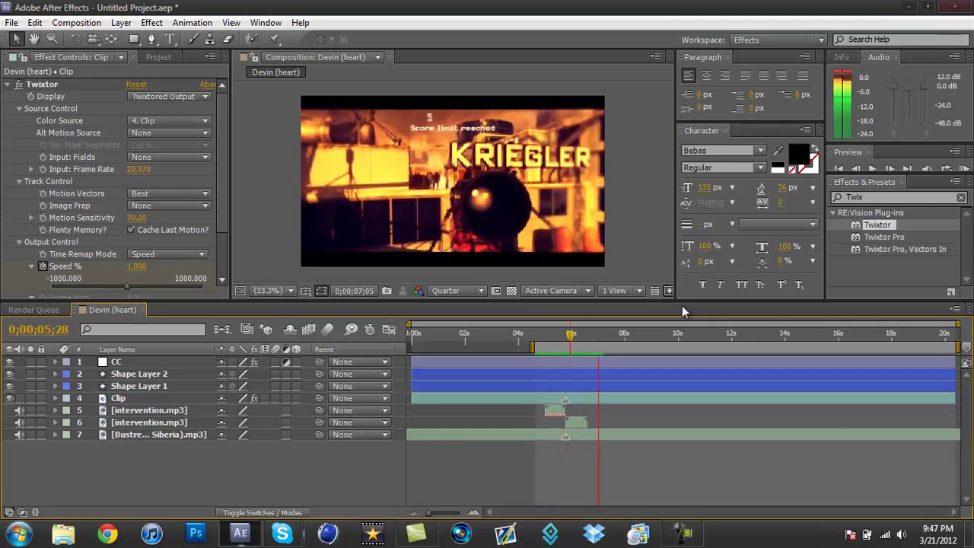
pyautogui.press('space')
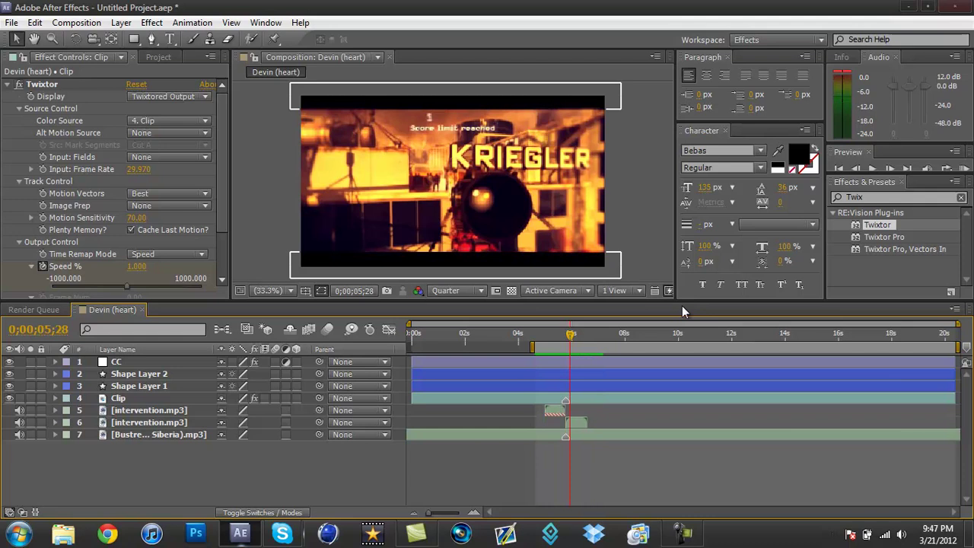
pyautogui.press('space')
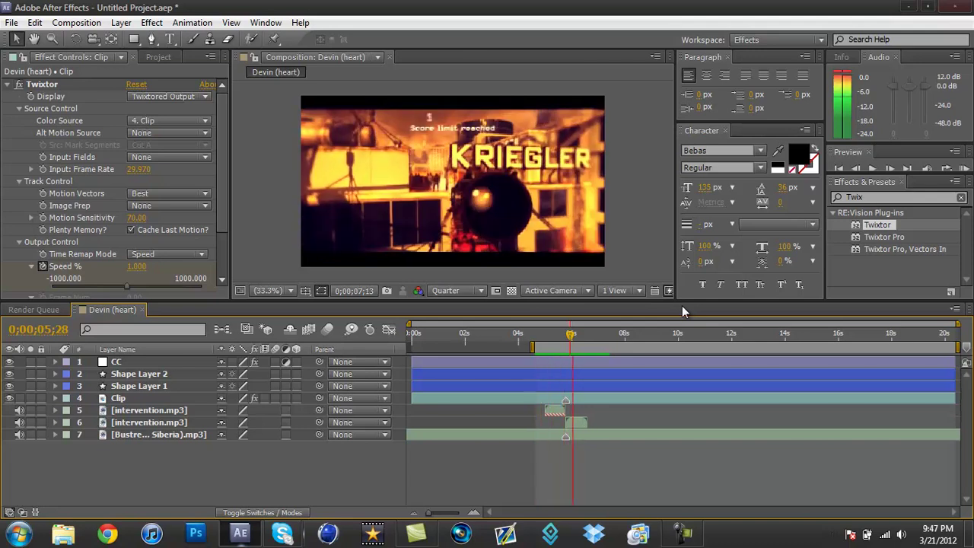
pyautogui.press('space')
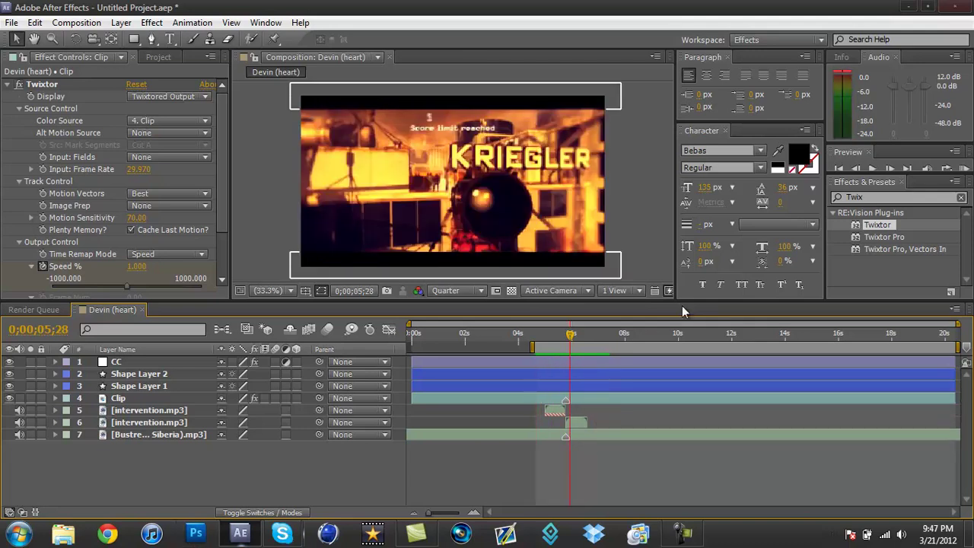
# Return to the start of the composition, set Twixtor's Motion Sensitivity to 40, and collapse the effect
pyautogui.press('Home')
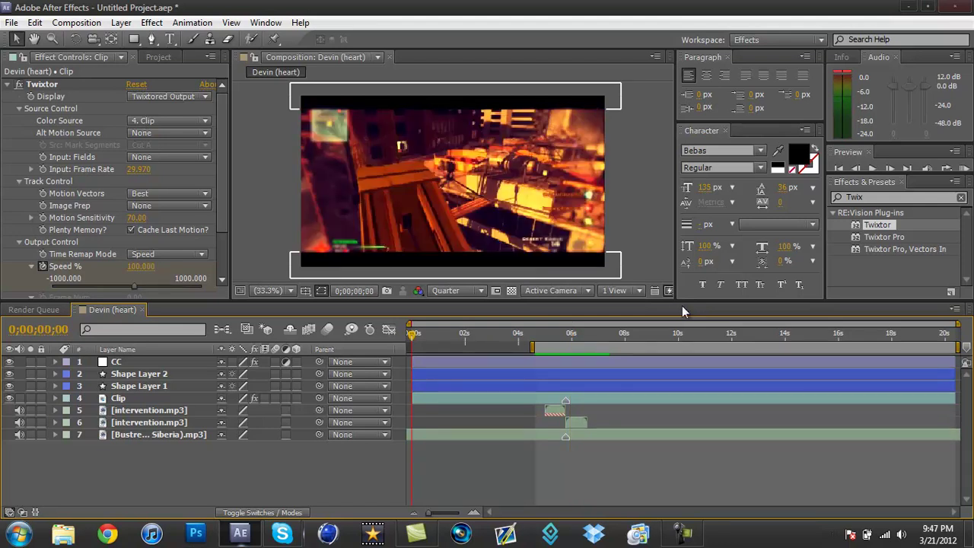
pyautogui.click(137, 218)
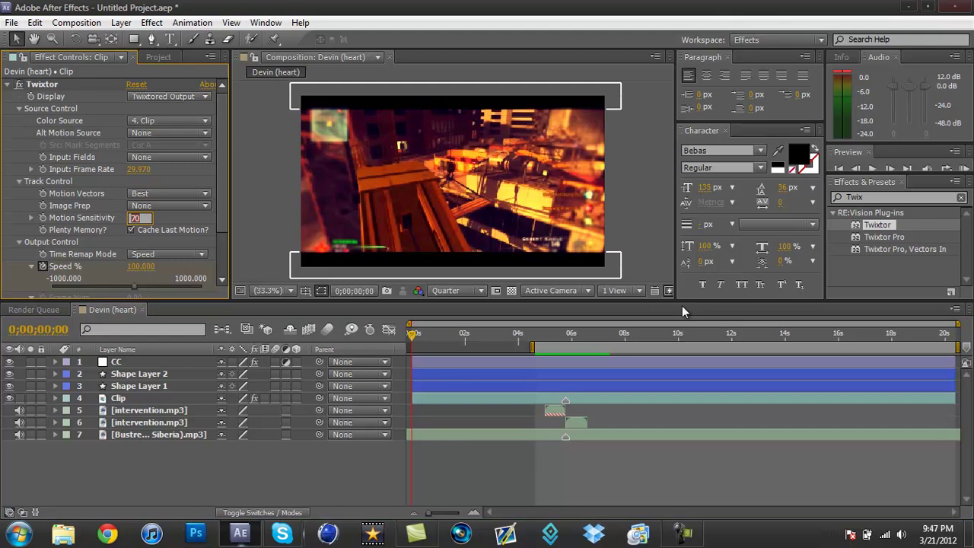
pyautogui.write('40')
pyautogui.click(682, 311)
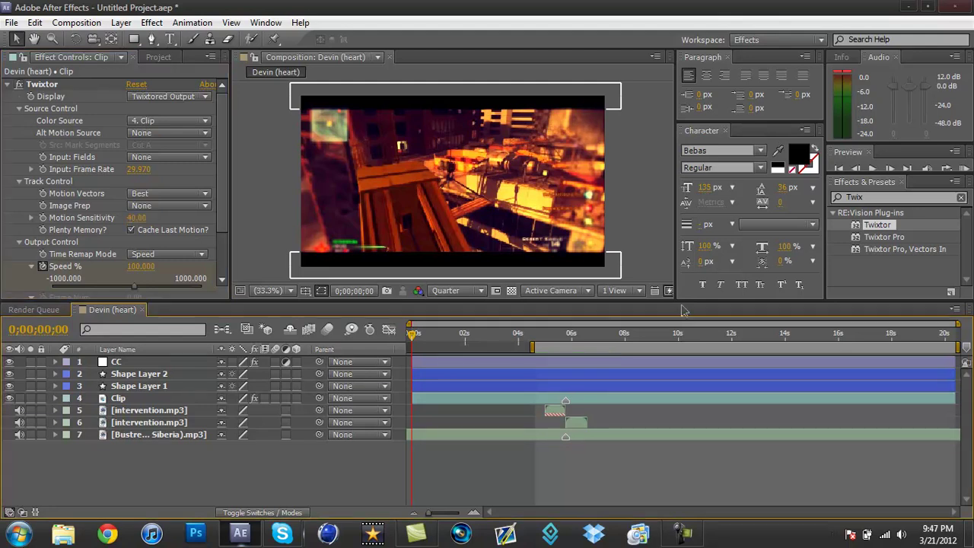
pyautogui.click(6, 83)
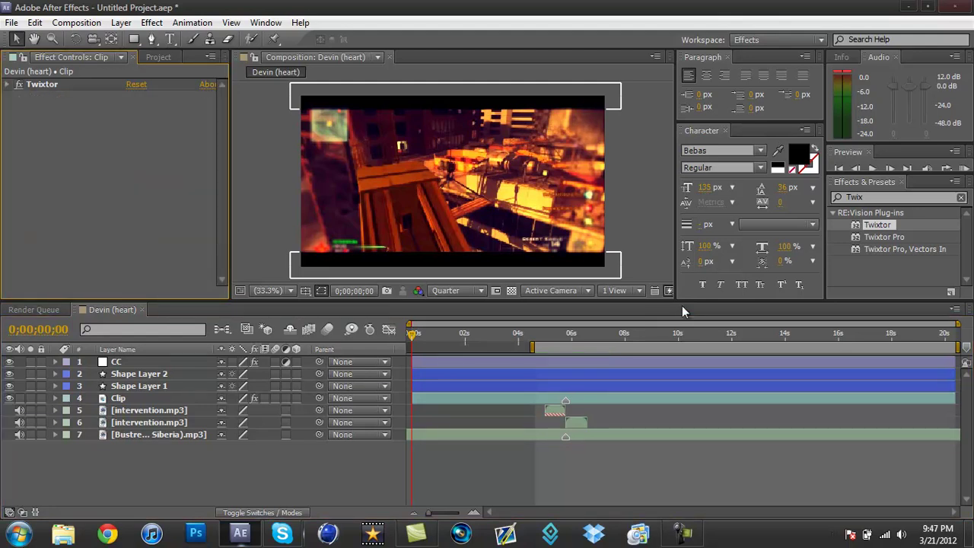
# Search the effects for CC, examine the CC Vector Blur and CC Radial Blur entries, and collapse the Blur & Sharpen category
pyautogui.click(961, 197)
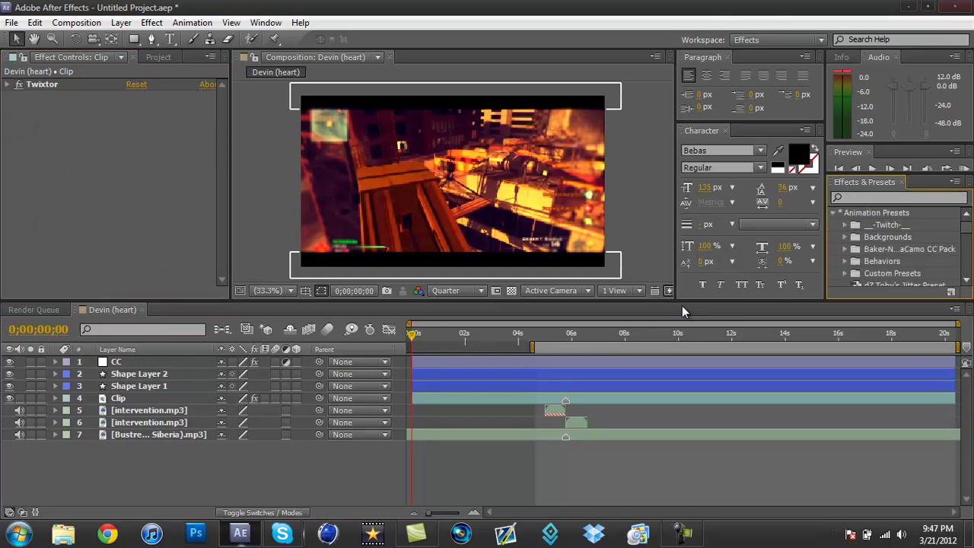
pyautogui.moveTo(967, 226)
pyautogui.mouseDown()
pyautogui.moveTo(966, 244)
pyautogui.moveTo(967, 220)
pyautogui.mouseUp()
pyautogui.click(898, 197)
pyautogui.write('CC')
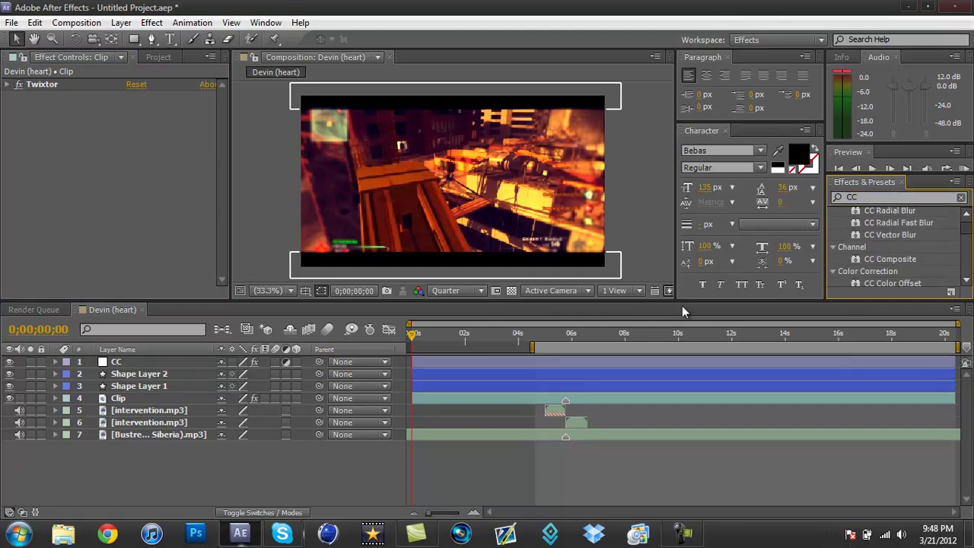
pyautogui.click(890, 249)
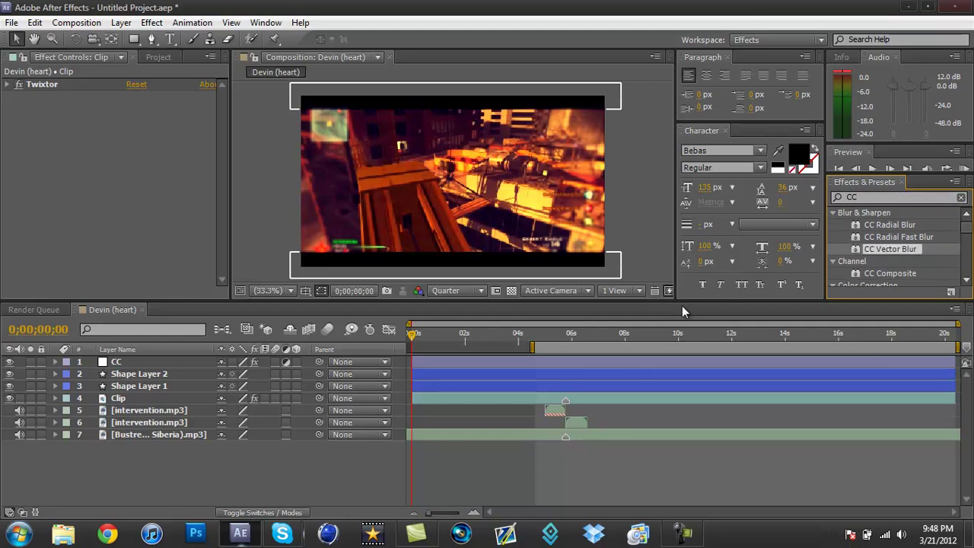
pyautogui.click(890, 224)
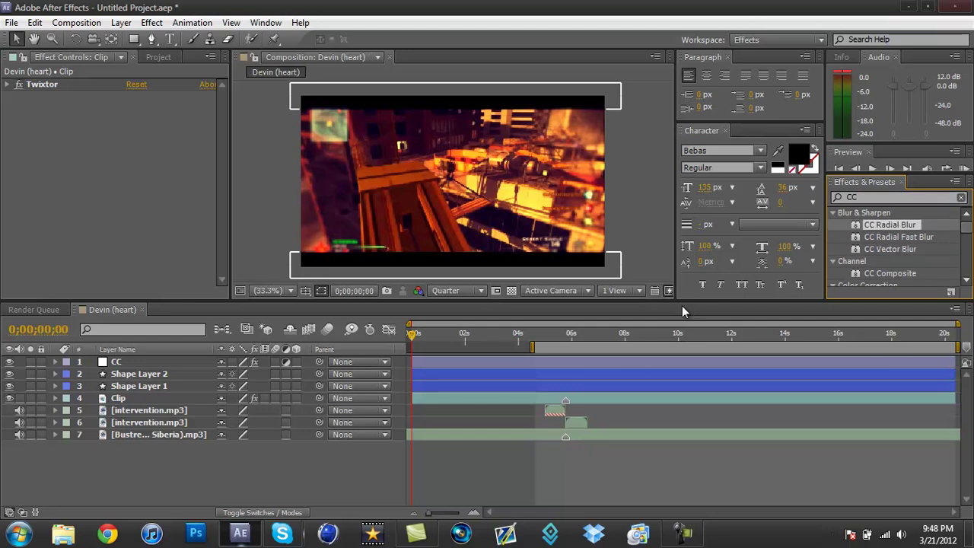
pyautogui.moveTo(966, 227)
pyautogui.mouseDown()
pyautogui.moveTo(966, 267)
pyautogui.moveTo(965, 227)
pyautogui.mouseUp()
pyautogui.click(834, 212)
# Move the current time to 0;00;07;04 to examine the slowed footage, leaving all layers deselected
pyautogui.click(114, 182)
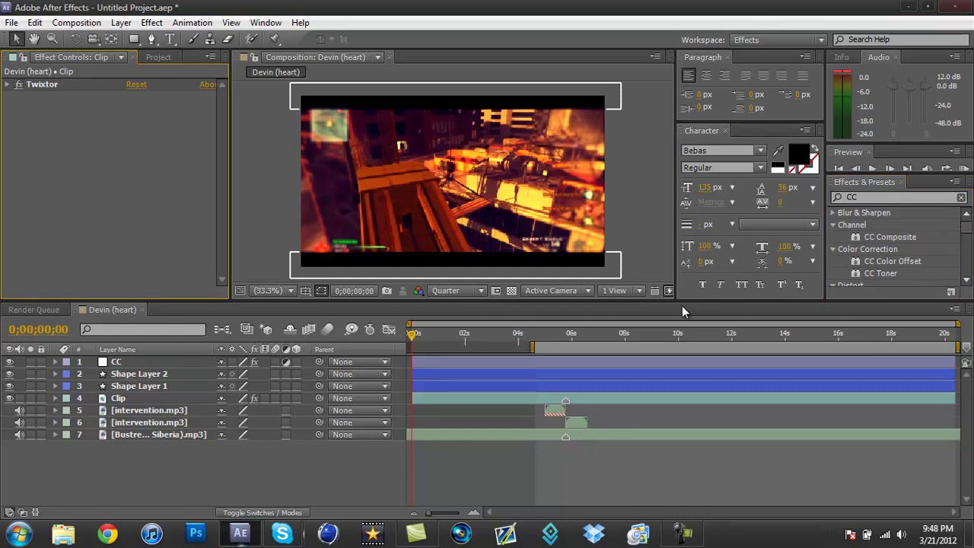
pyautogui.hotkey('ctrl', 'a')
pyautogui.hotkey('ctrl', 'shift', 'a')
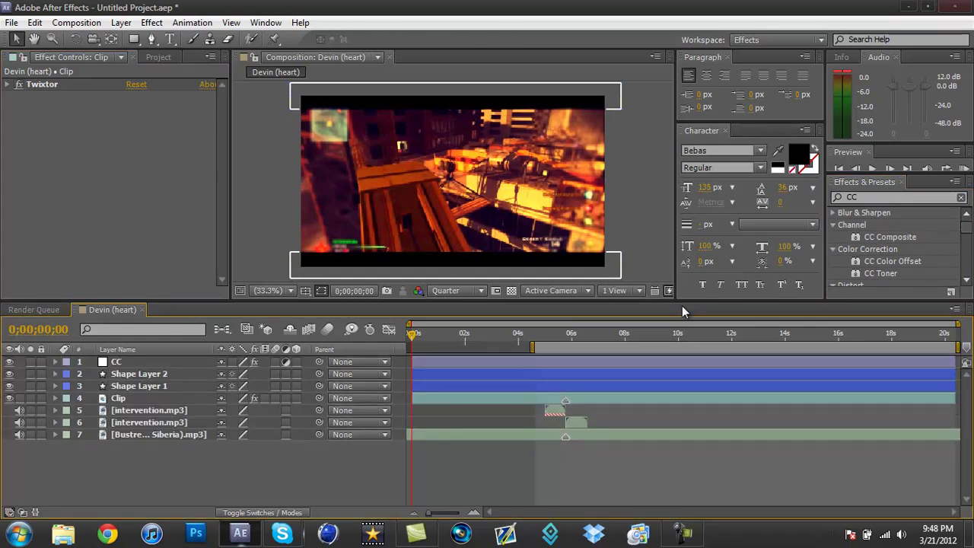
pyautogui.moveTo(411, 334); pyautogui.dragTo(564, 335)
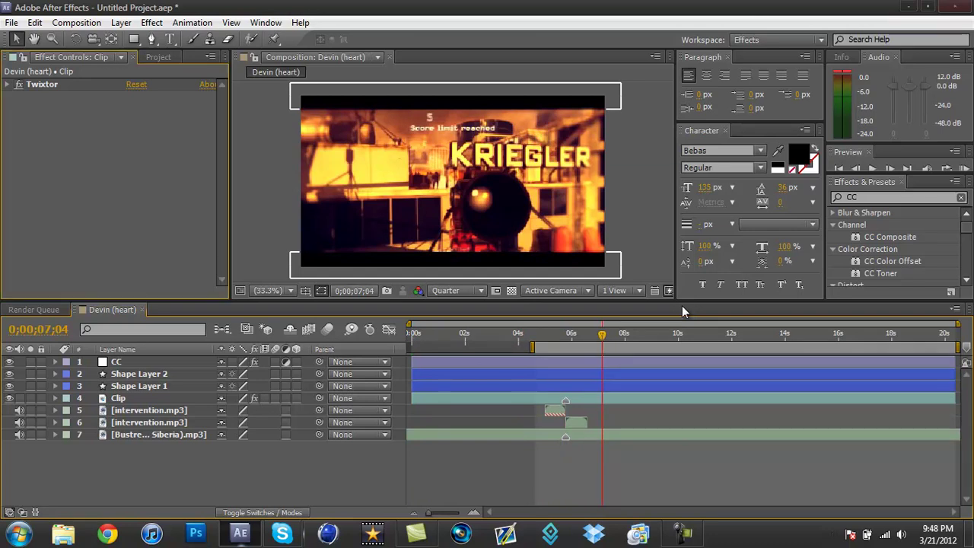
pyautogui.click(42, 84)
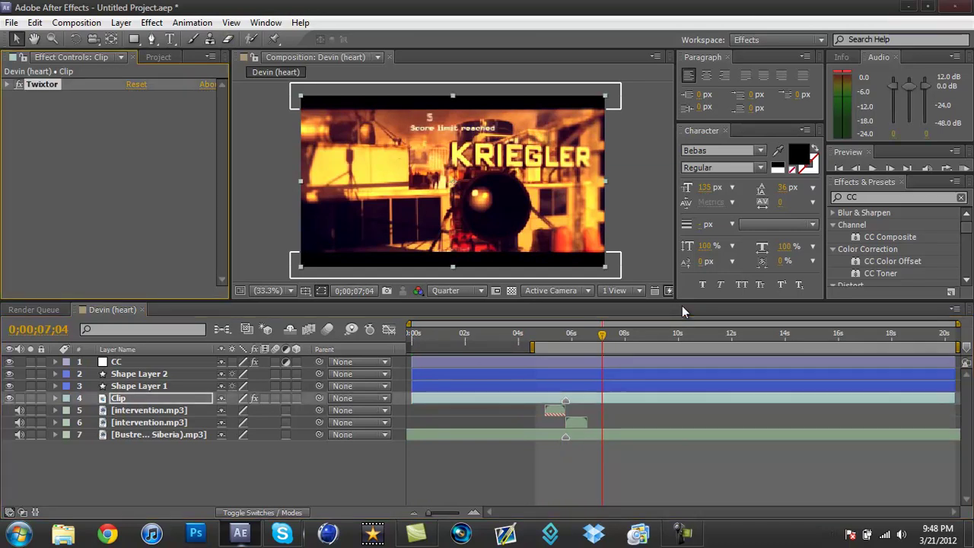
pyautogui.click(682, 311)
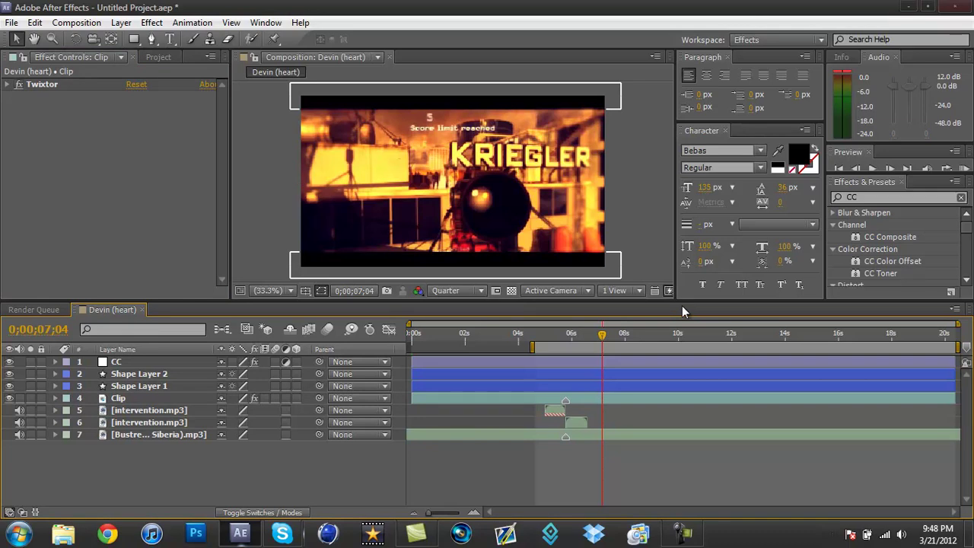
pyautogui.hotkey('ctrl', 'a')
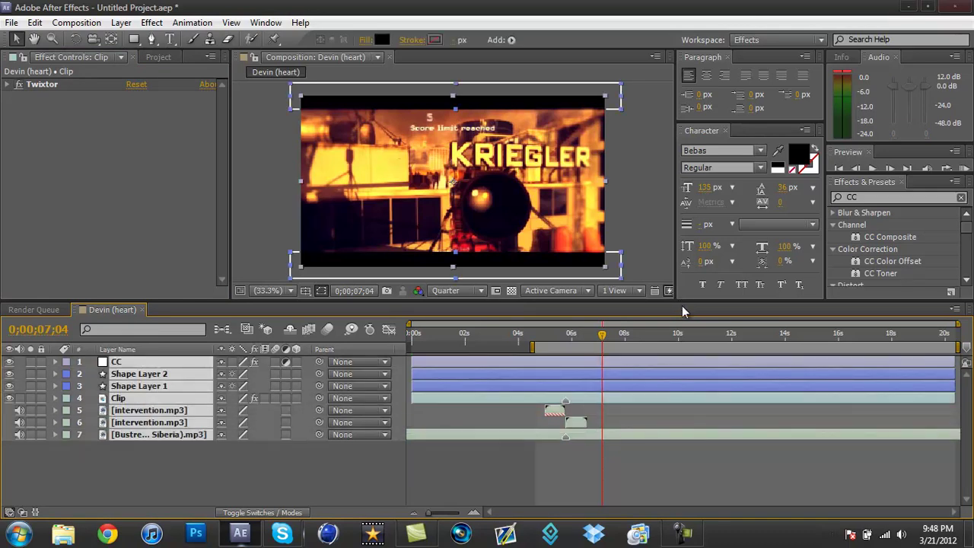
pyautogui.click(683, 311)
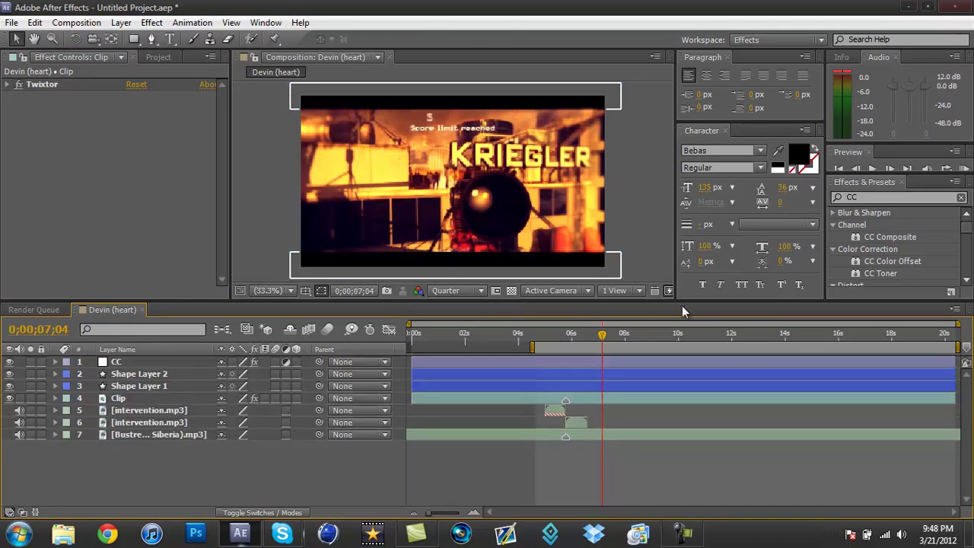